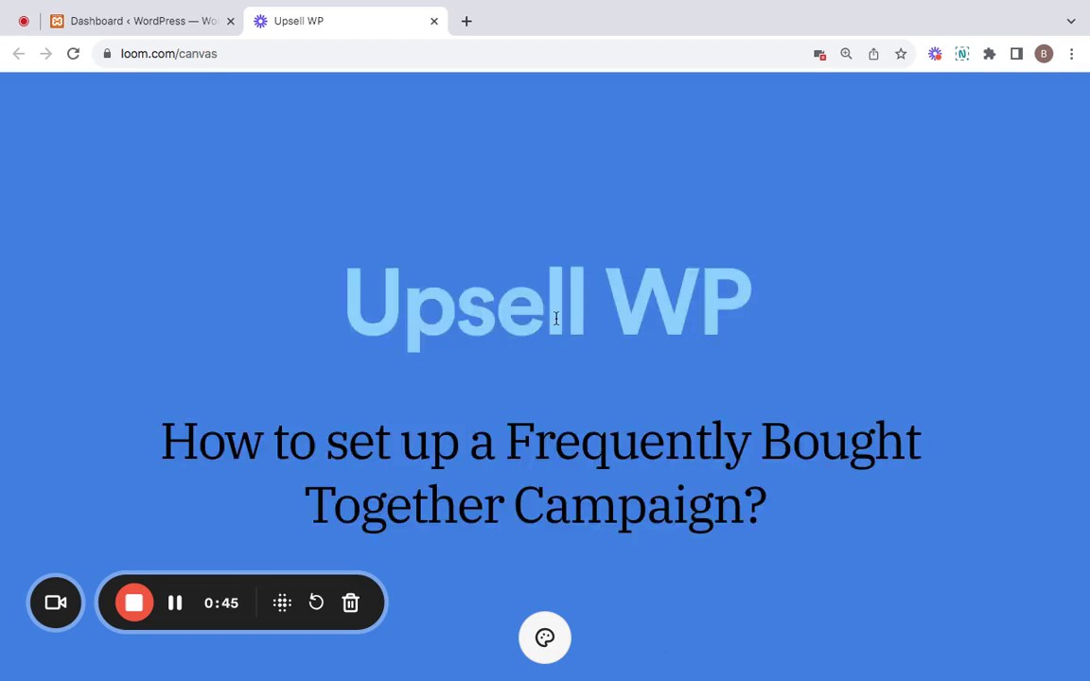
Step: Switch to the WordPress admin and create a new Frequently bought together campaign in Checkout Upsell
{"action": "mouse_move", "coordinate": [689, 678]}
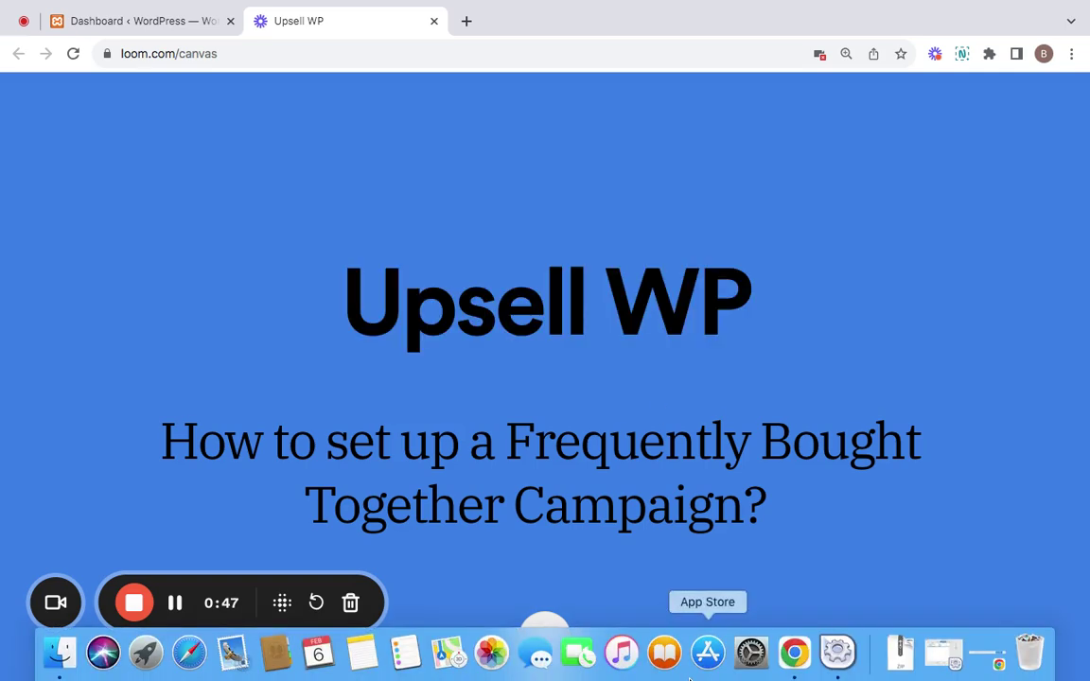
{"action": "left_click", "coordinate": [162, 28]}
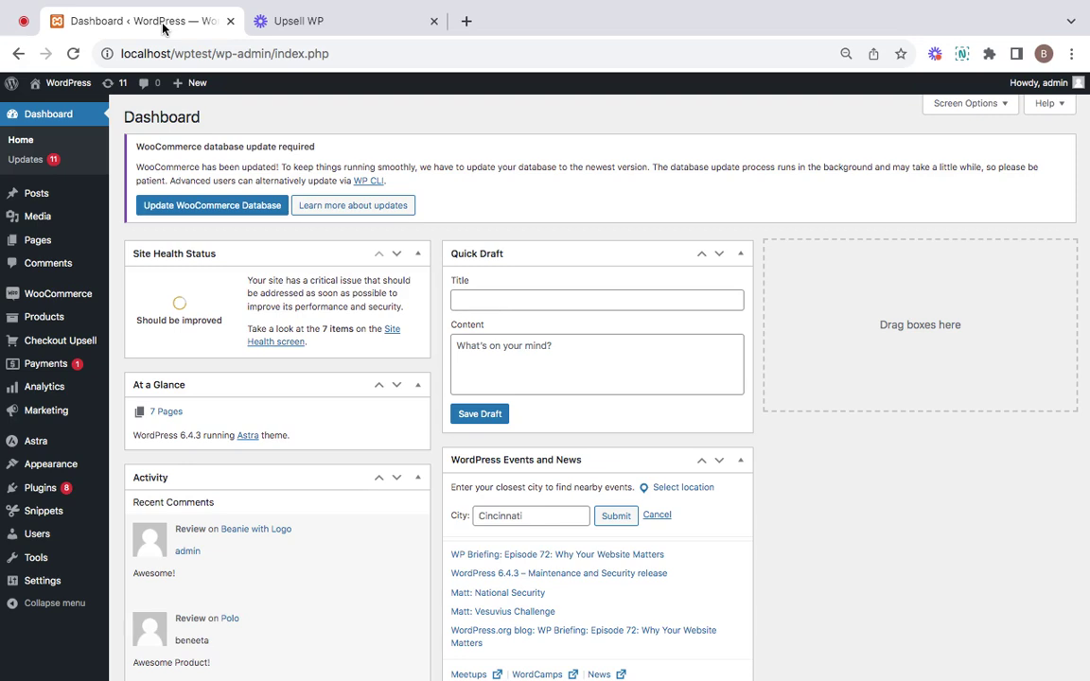
{"action": "mouse_move", "coordinate": [85, 343]}
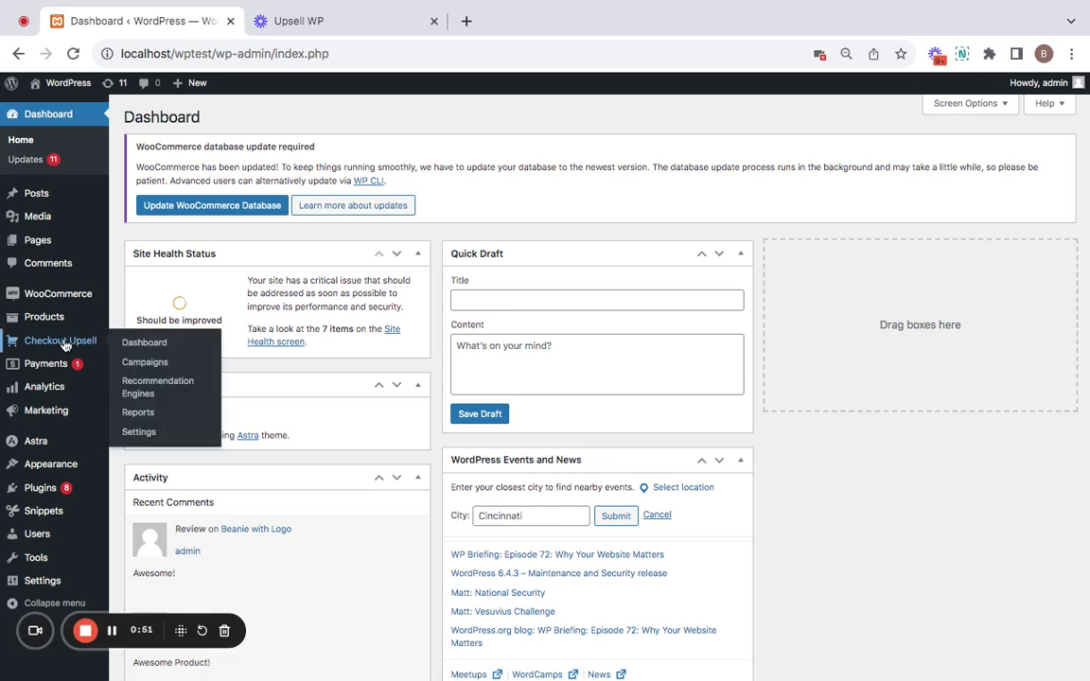
{"action": "left_click", "coordinate": [133, 368]}
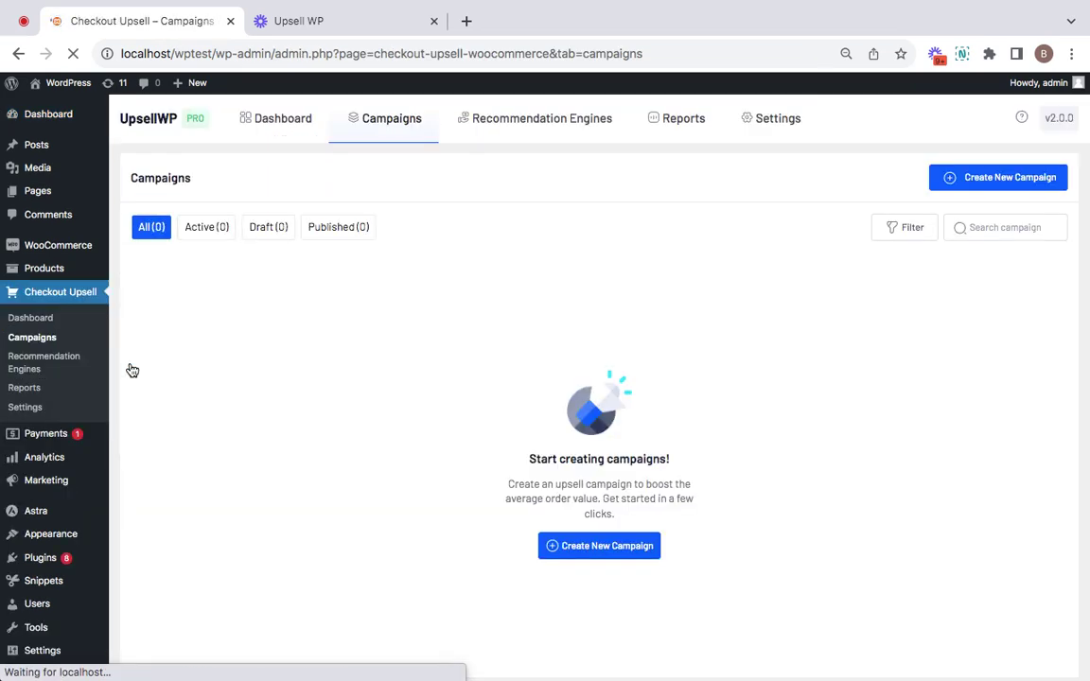
{"action": "left_click", "coordinate": [946, 186]}
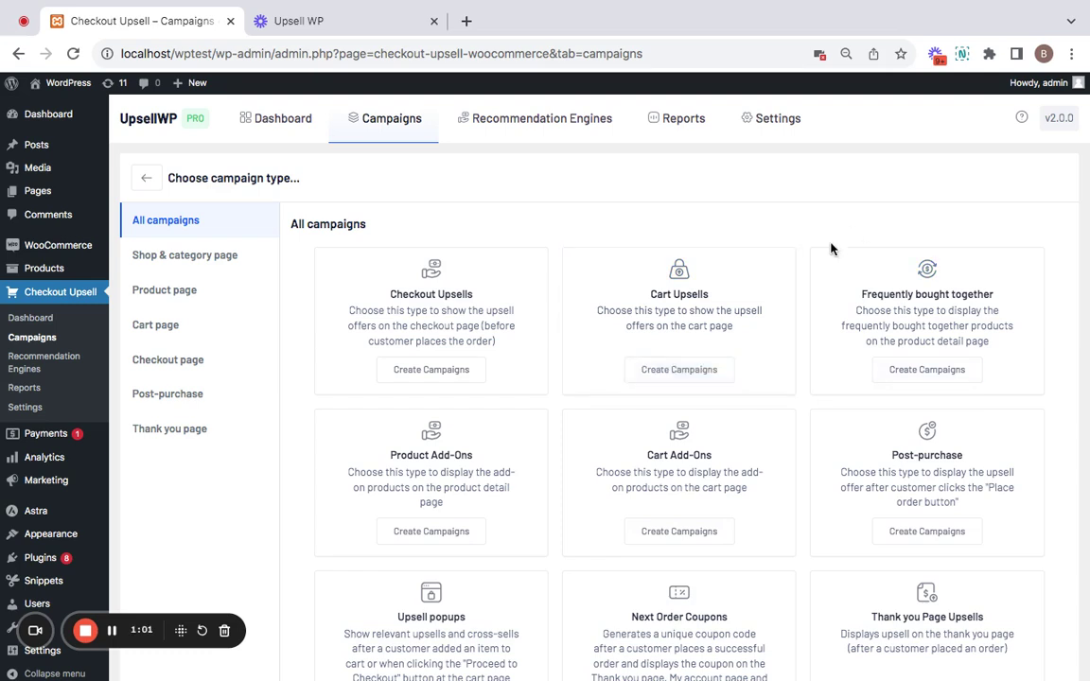
{"action": "left_click", "coordinate": [934, 375]}
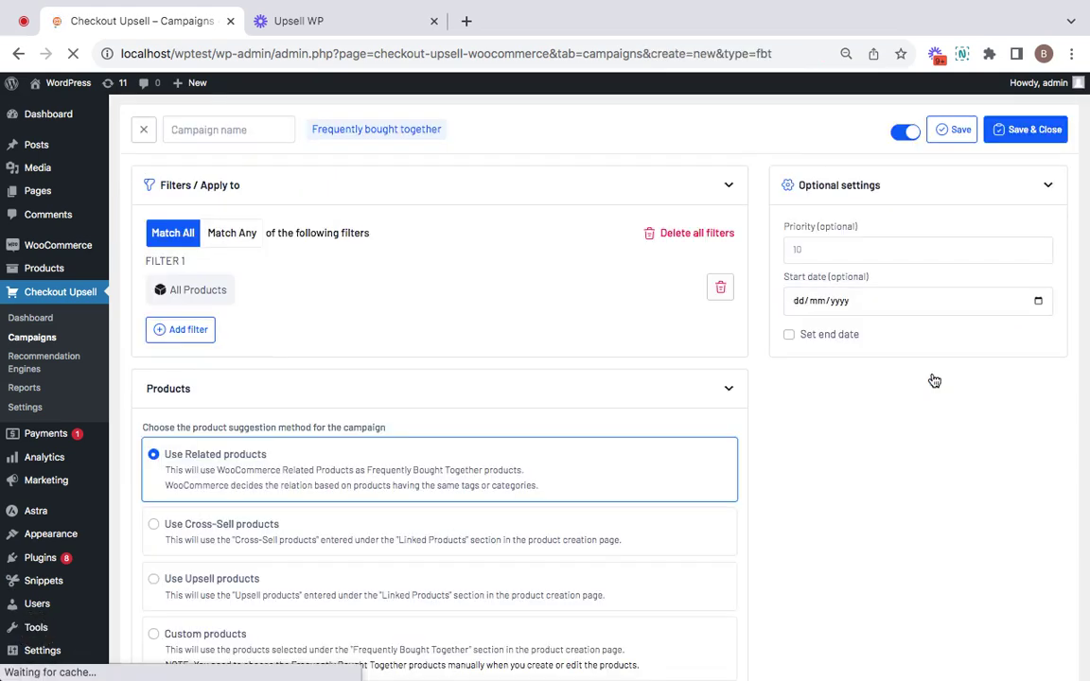
Step: Name the new campaign "FBT campaign"
{"action": "left_click", "coordinate": [240, 129]}
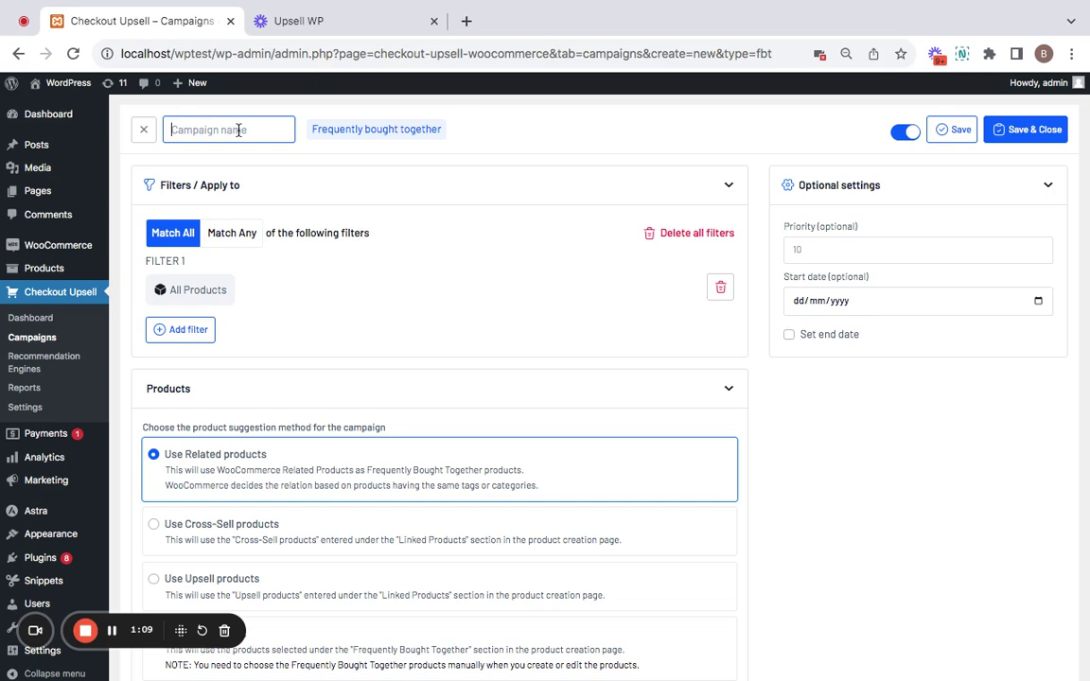
{"action": "type", "text": "FBT"}
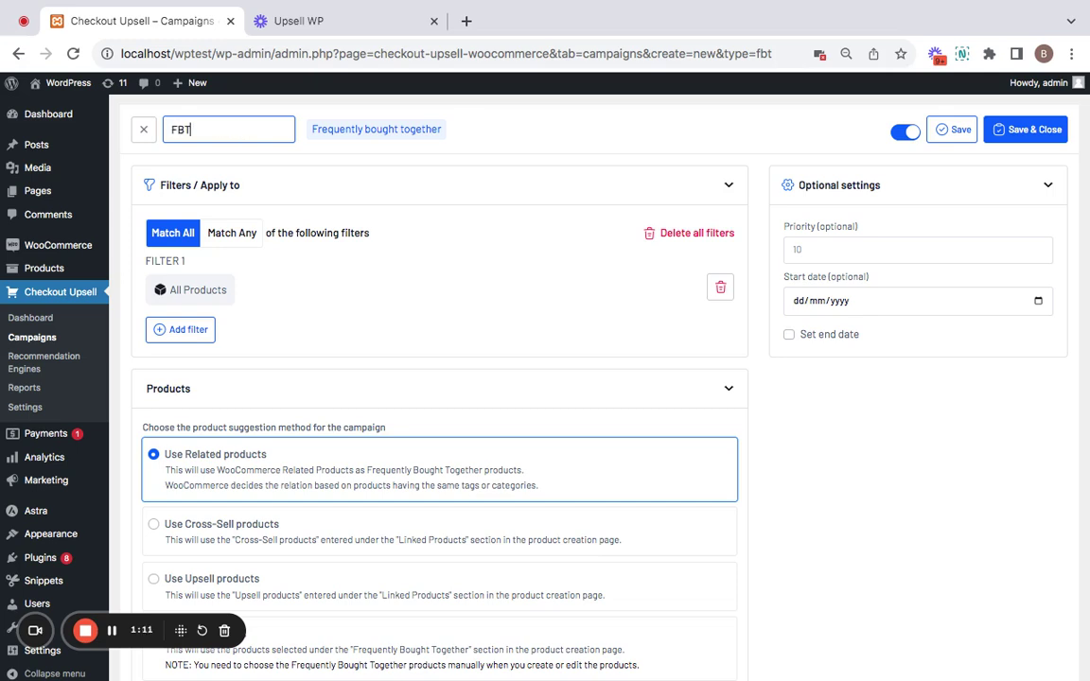
{"action": "type", "text": " campaign"}
Step: Replace the All Products filter with a Product categories filter set to In list for the Accessories category
{"action": "left_click", "coordinate": [720, 288]}
{"action": "left_click", "coordinate": [180, 263]}
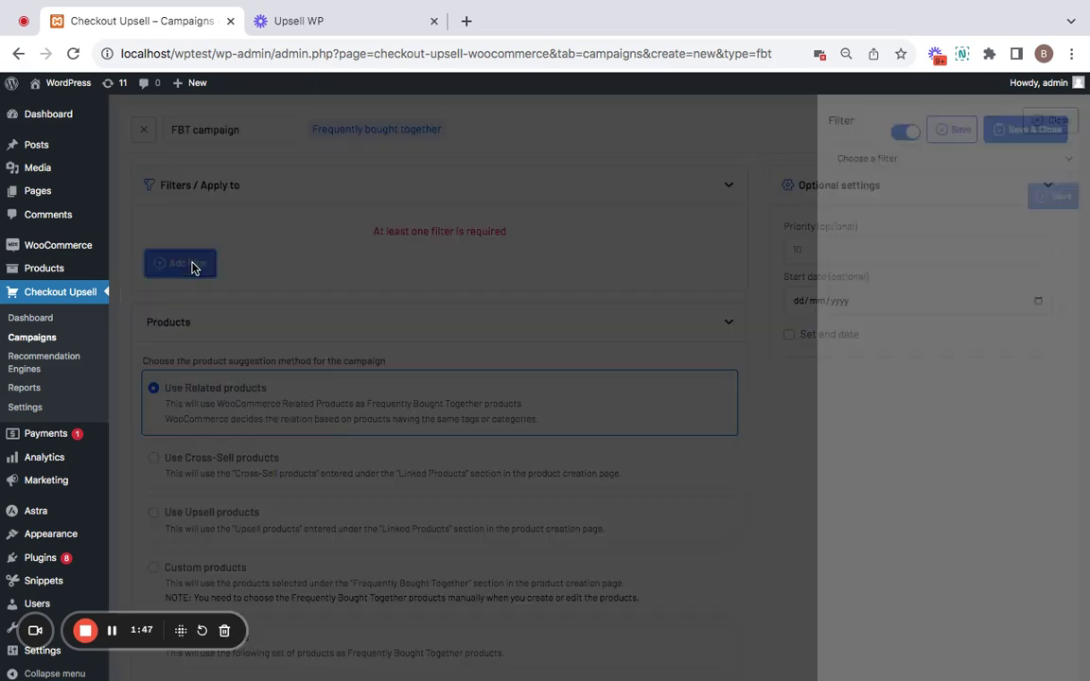
{"action": "left_click", "coordinate": [880, 161]}
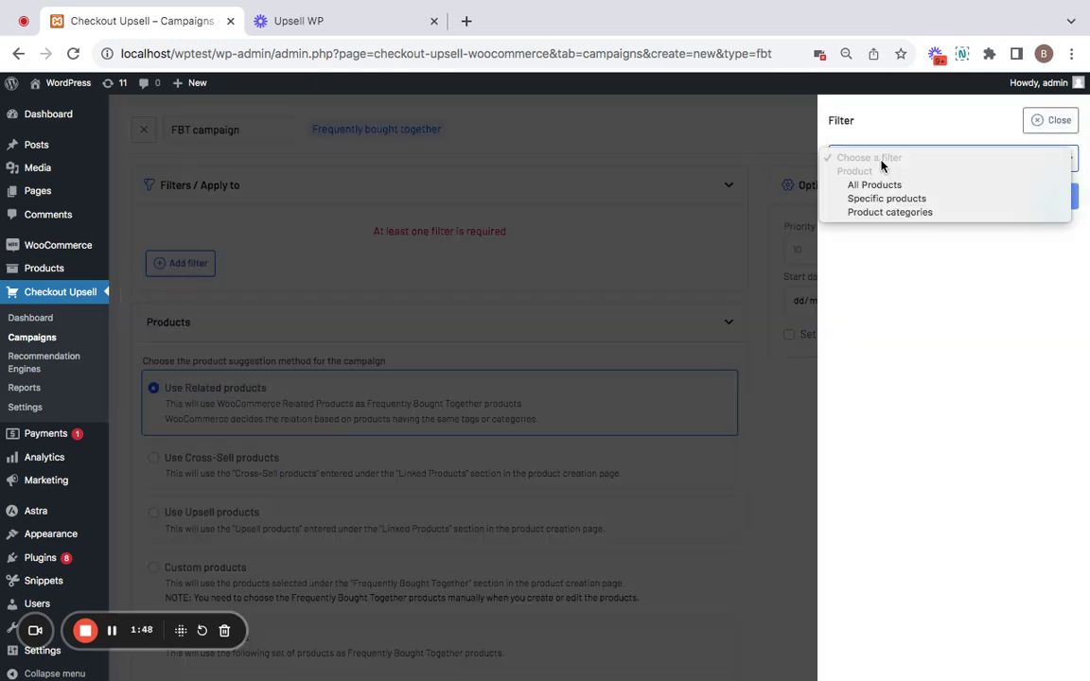
{"action": "left_click", "coordinate": [916, 213]}
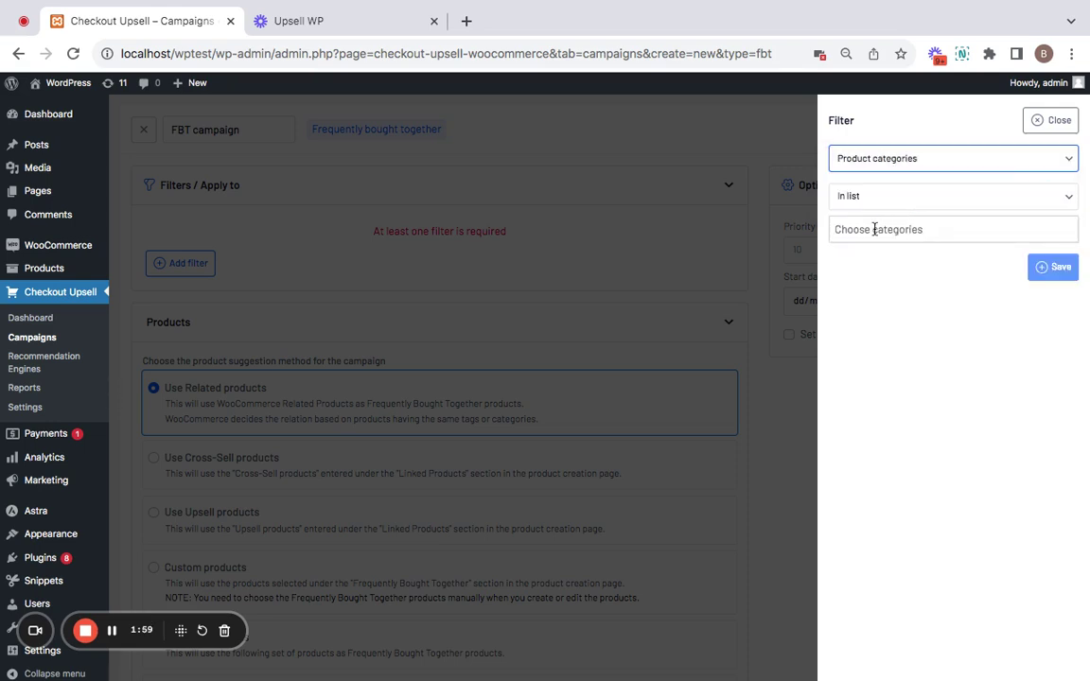
{"action": "left_click", "coordinate": [875, 229]}
{"action": "type", "text": "ACCESS"}
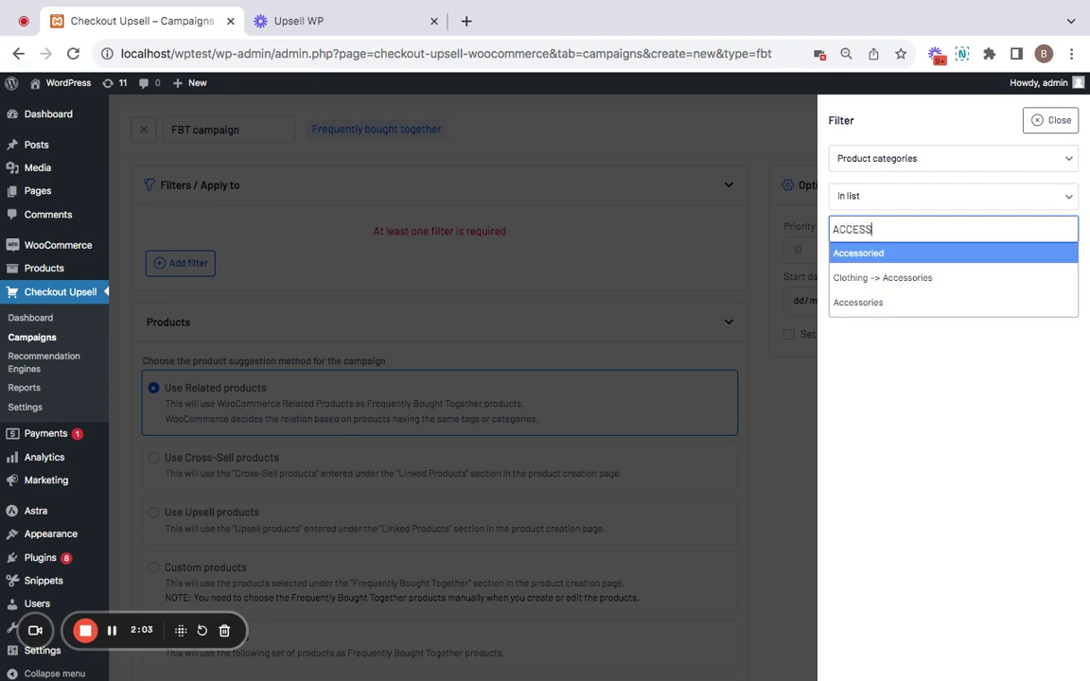
{"action": "left_click", "coordinate": [906, 303]}
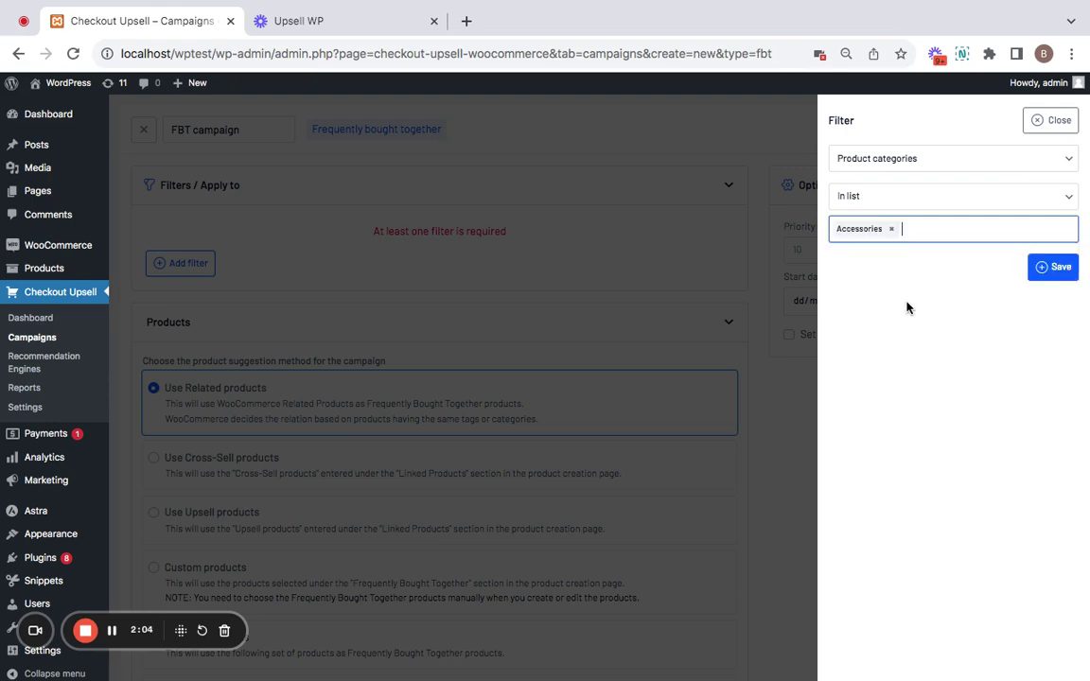
{"action": "left_click", "coordinate": [1054, 268]}
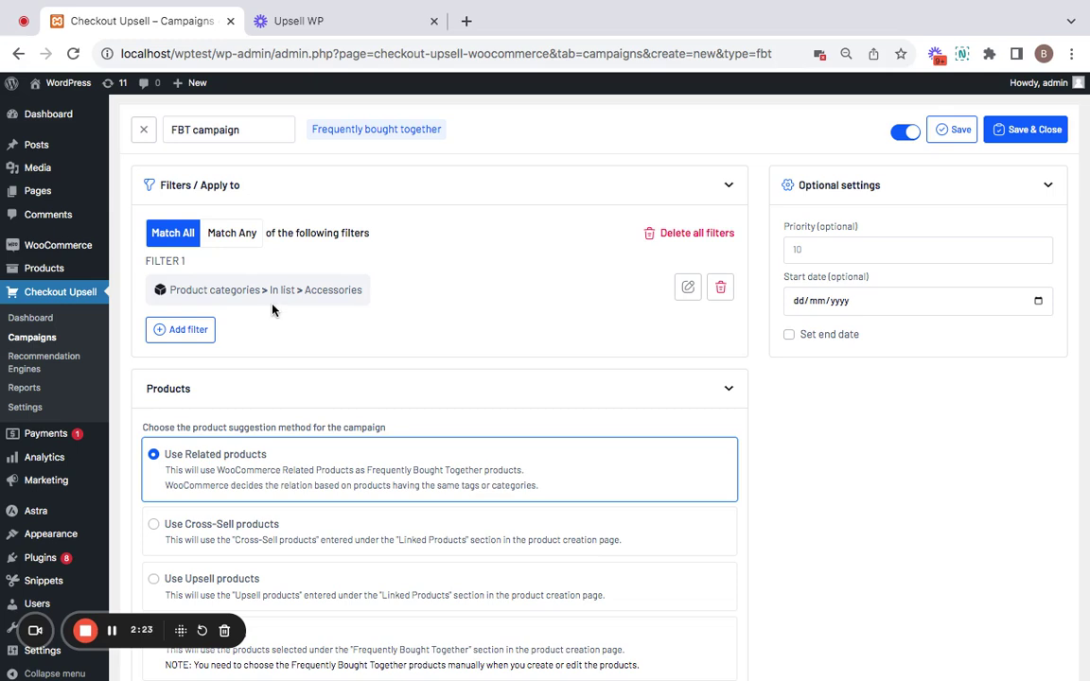
Step: Examine the product suggestion methods offered for the campaign, from related products through the recommendation engine
{"action": "scroll", "coordinate": [253, 436], "scroll_direction": "down", "scroll_amount": 1}
{"action": "scroll", "coordinate": [253, 437], "scroll_direction": "down", "scroll_amount": 1}
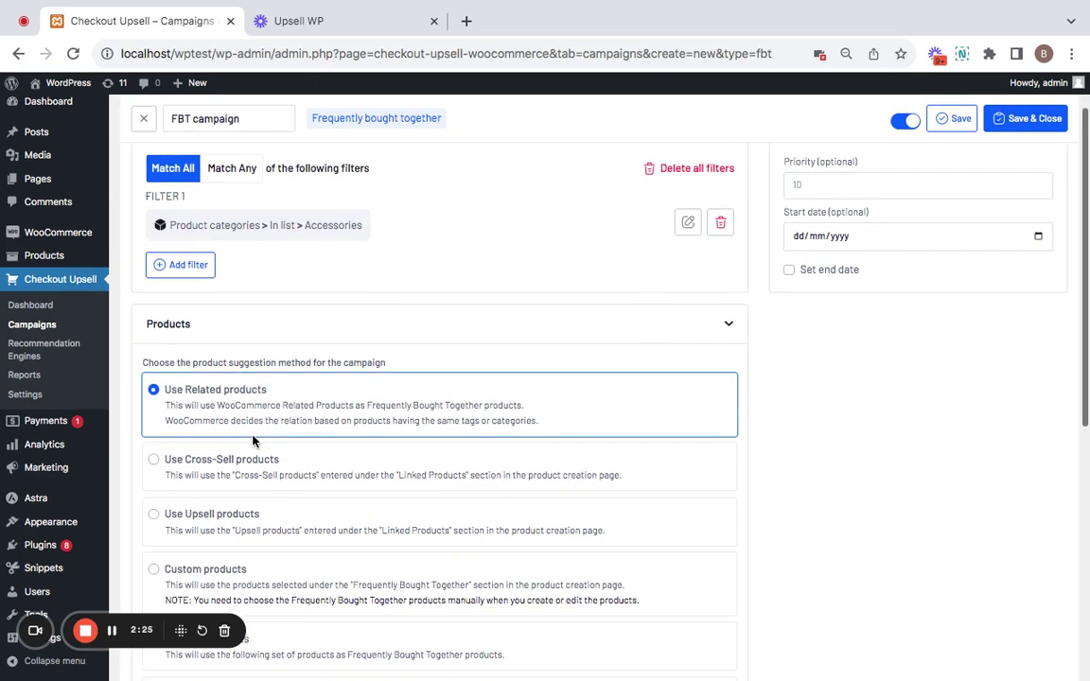
{"action": "scroll", "coordinate": [253, 441], "scroll_direction": "down", "scroll_amount": 2}
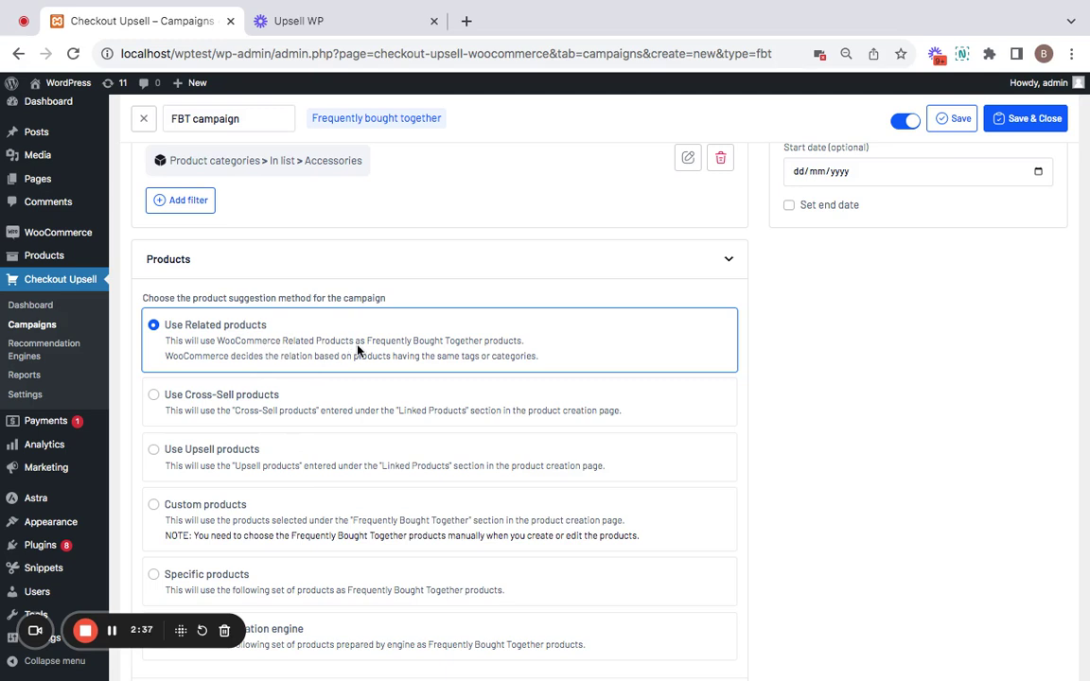
{"action": "scroll", "coordinate": [358, 350], "scroll_direction": "down", "scroll_amount": 1}
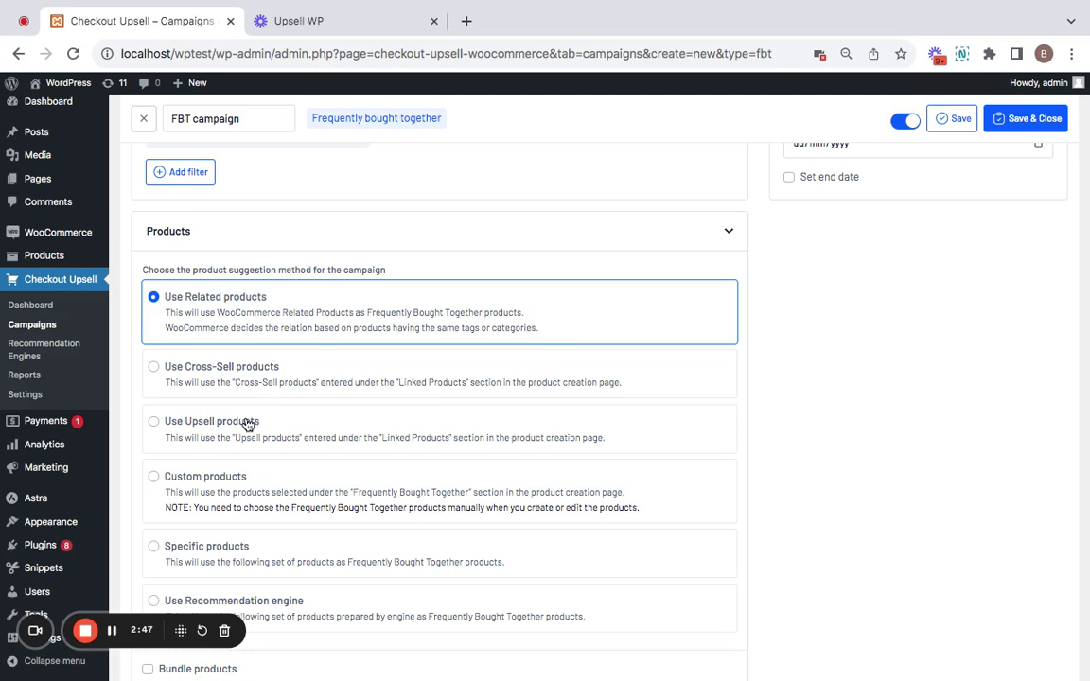
{"action": "scroll", "coordinate": [274, 418], "scroll_direction": "down", "scroll_amount": 1}
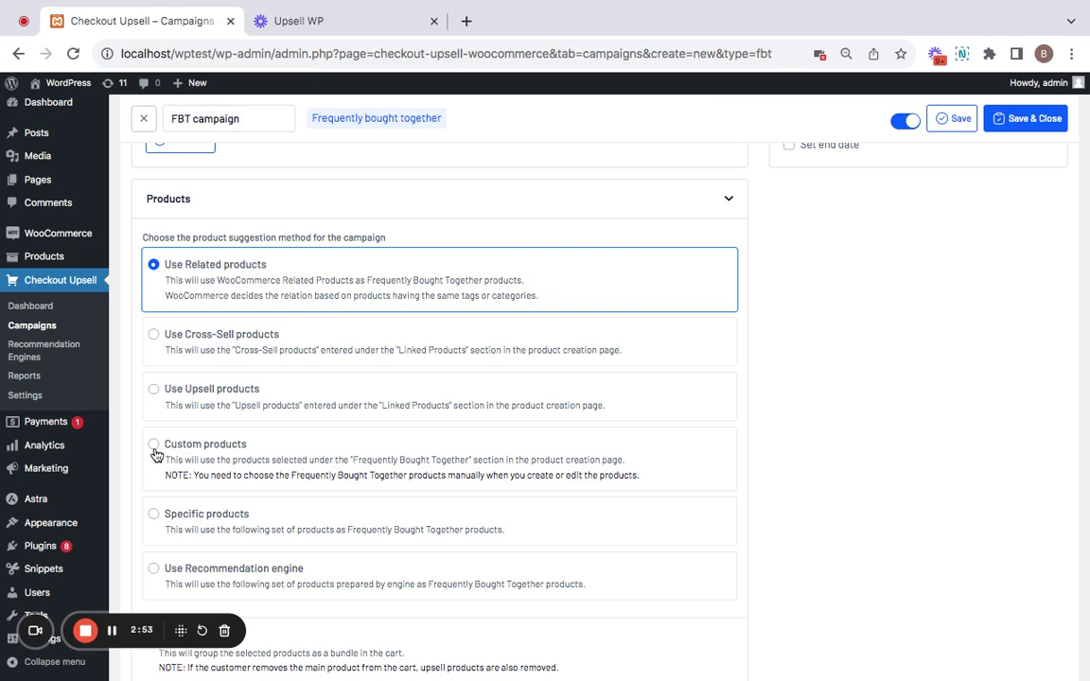
{"action": "scroll", "coordinate": [378, 436], "scroll_direction": "down", "scroll_amount": 1}
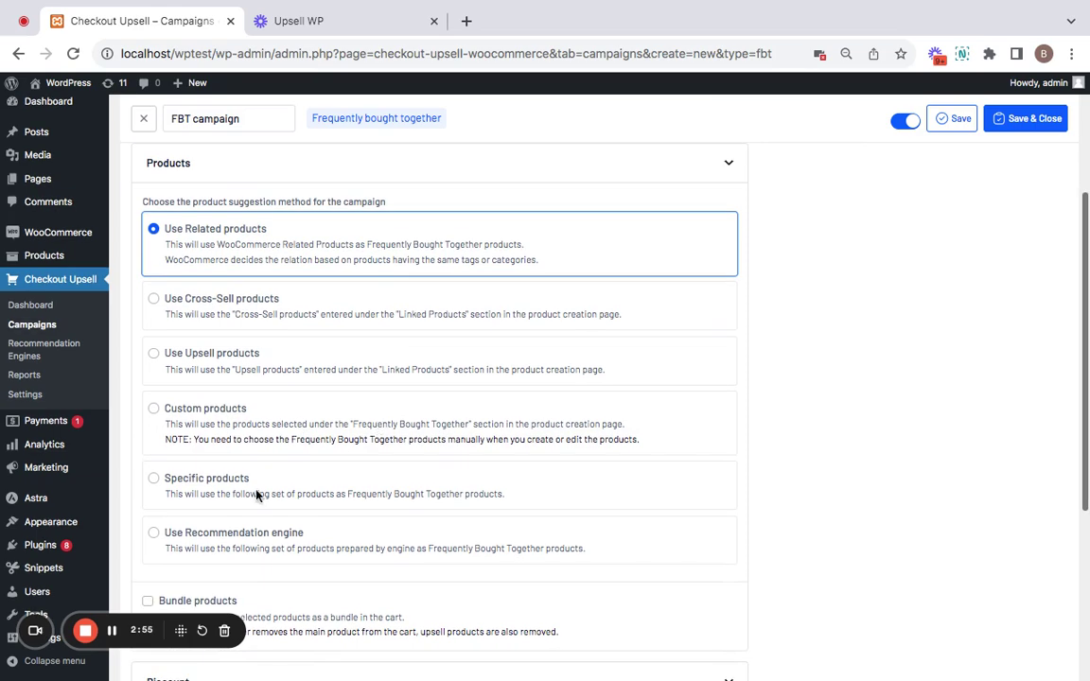
{"action": "scroll", "coordinate": [249, 493], "scroll_direction": "down", "scroll_amount": 2}
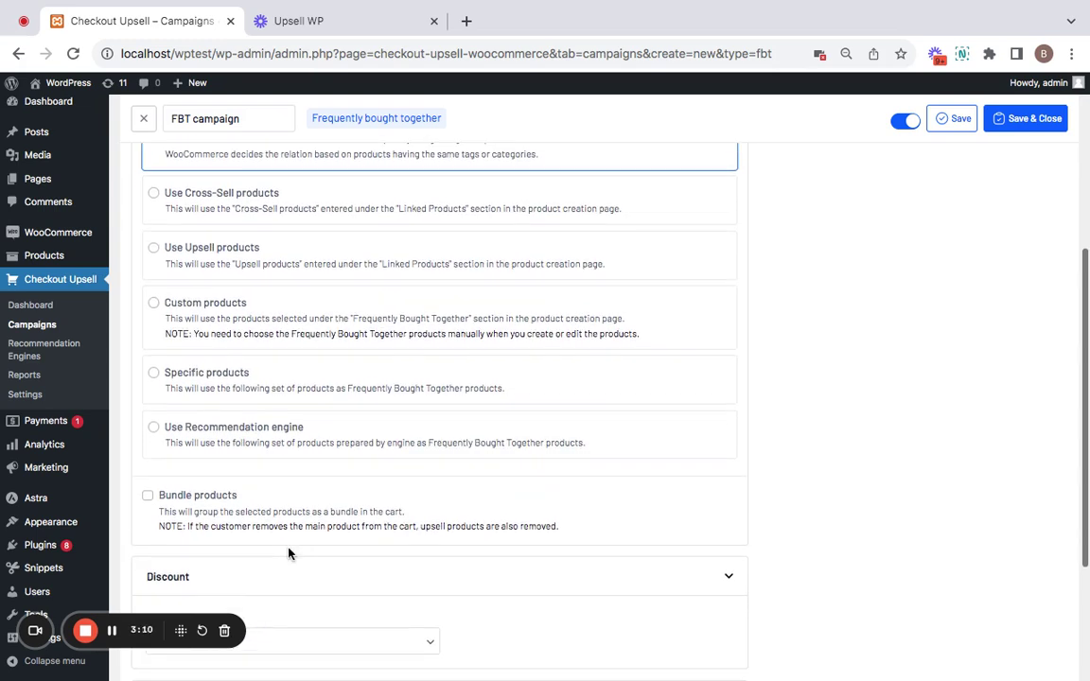
Step: Try the Bundle products option to examine its cart item quantity setting, and turn it off again
{"action": "left_click", "coordinate": [149, 497]}
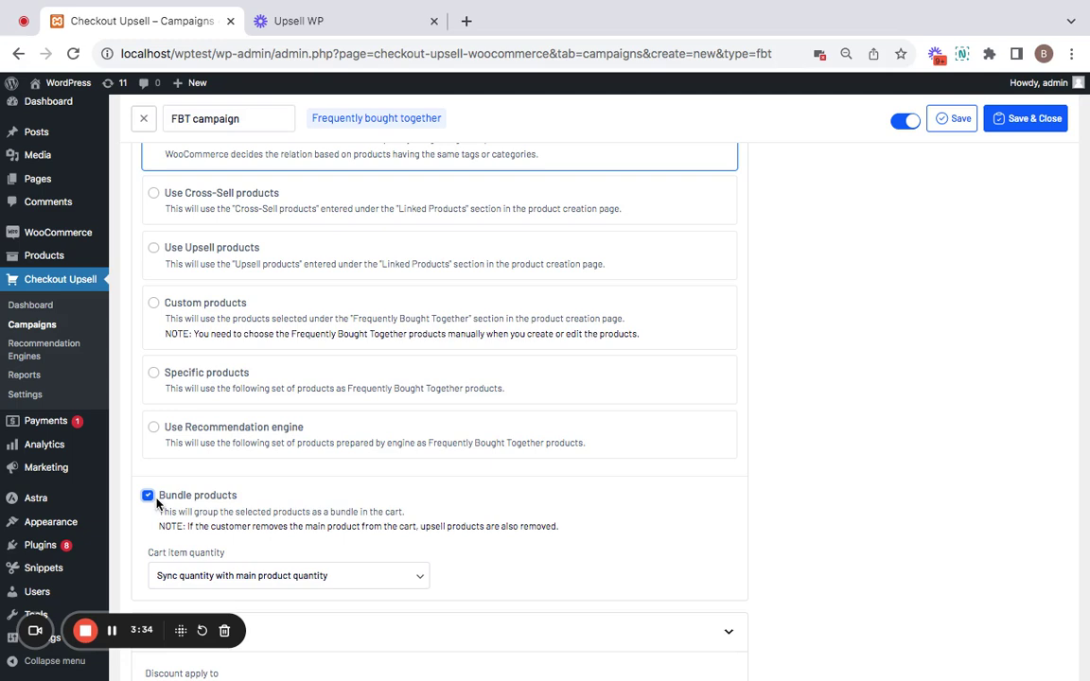
{"action": "scroll", "coordinate": [260, 535], "scroll_direction": "down", "scroll_amount": 1}
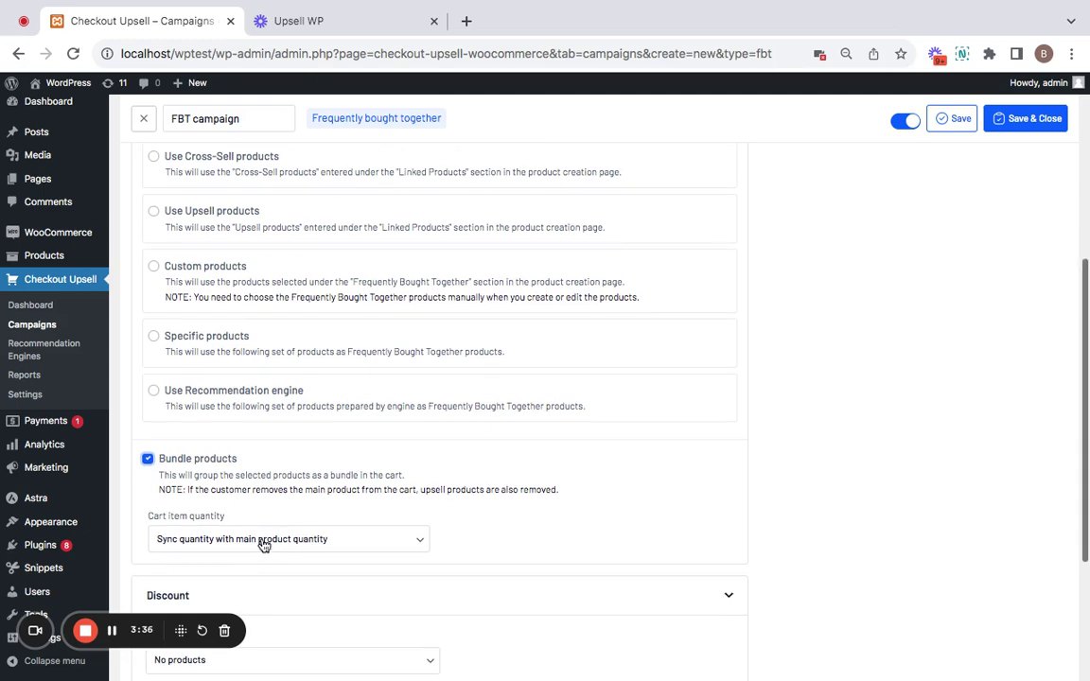
{"action": "left_click", "coordinate": [149, 461]}
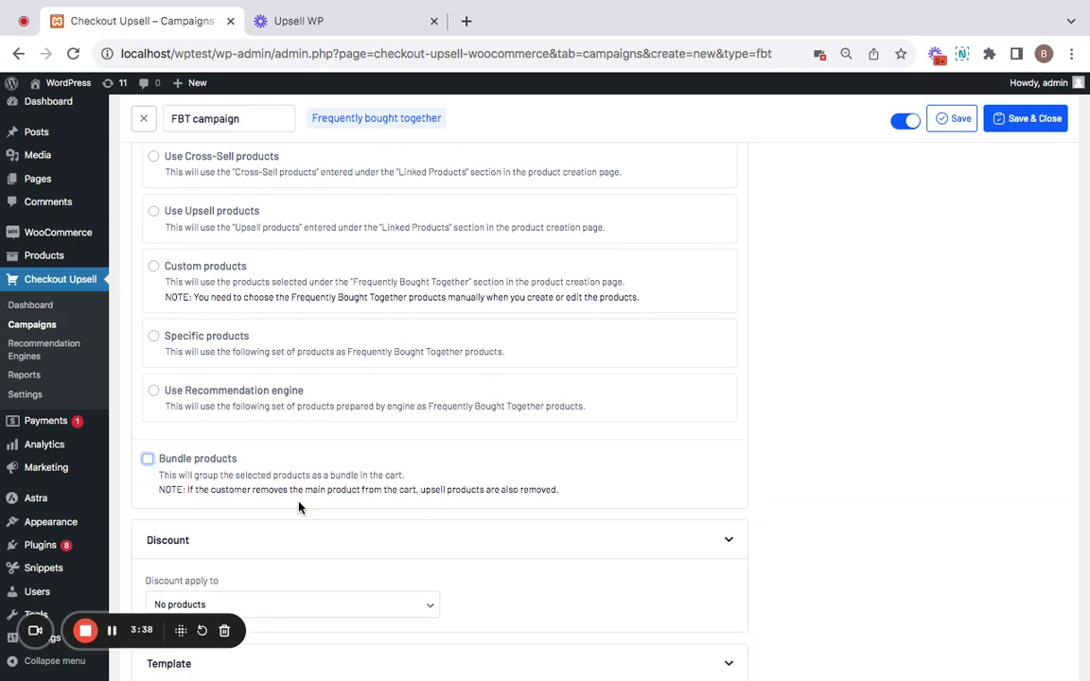
Step: Apply a fixed discount of 15 to All Products (Main + Upsell products)
{"action": "scroll", "coordinate": [299, 509], "scroll_direction": "down", "scroll_amount": 2}
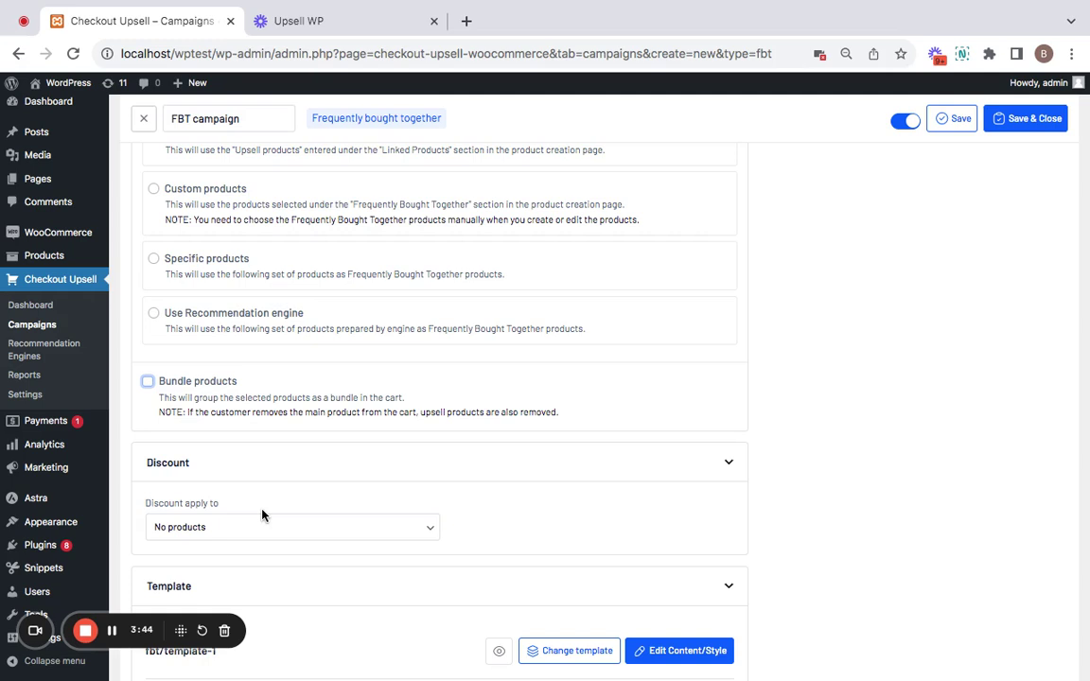
{"action": "left_click", "coordinate": [336, 531]}
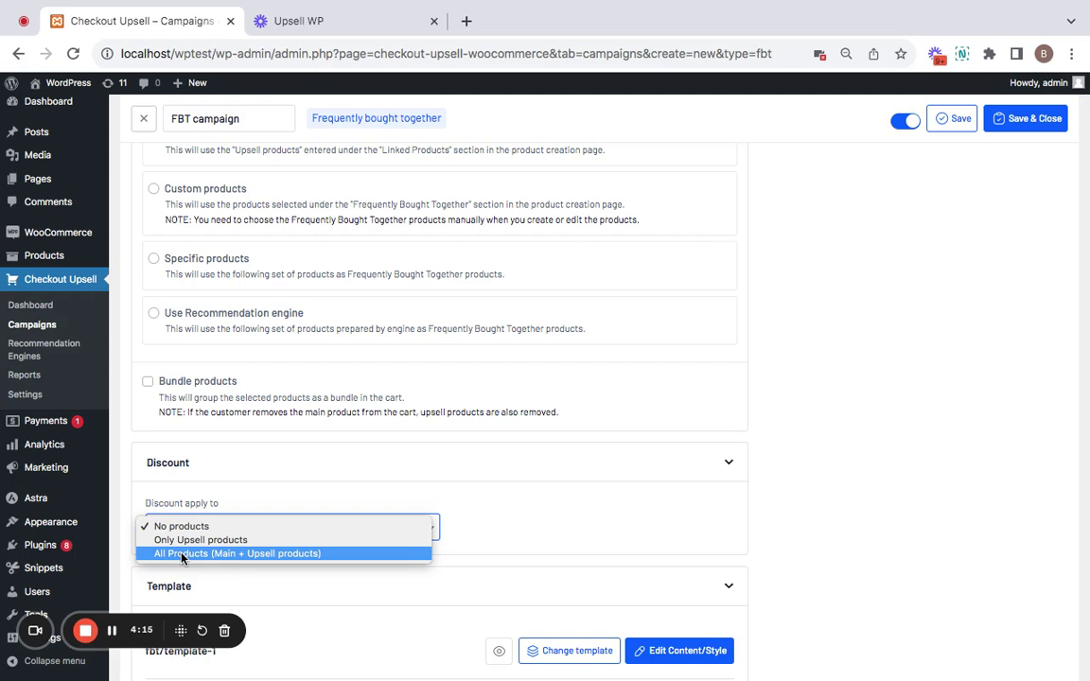
{"action": "left_click", "coordinate": [183, 558]}
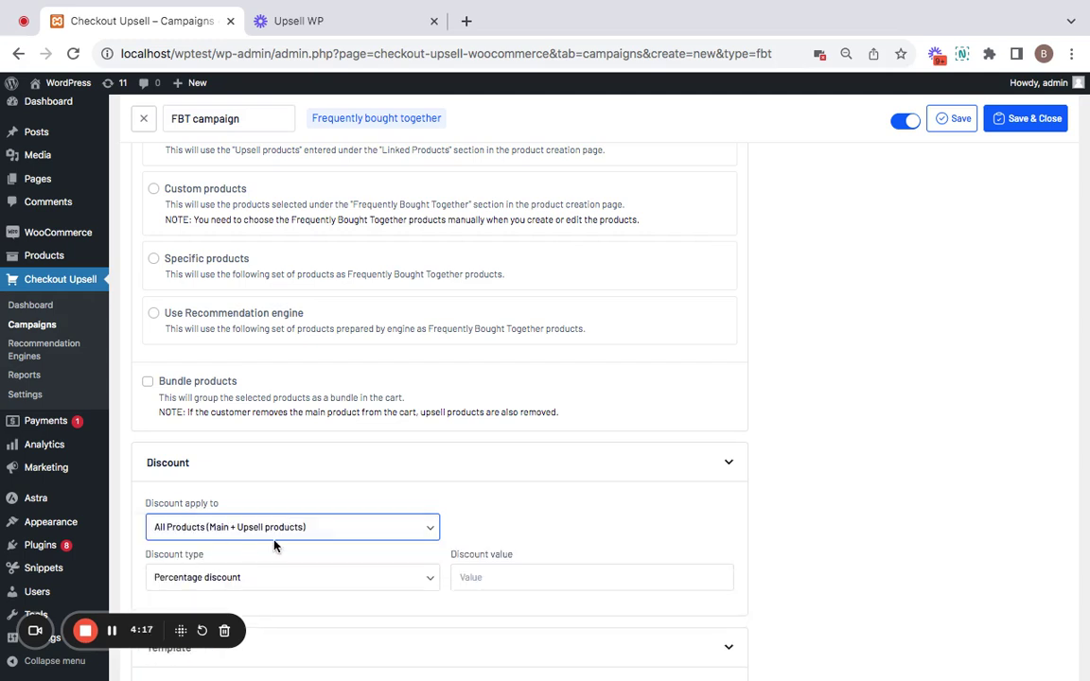
{"action": "scroll", "coordinate": [274, 546], "scroll_direction": "down", "scroll_amount": 1}
{"action": "left_click", "coordinate": [292, 573]}
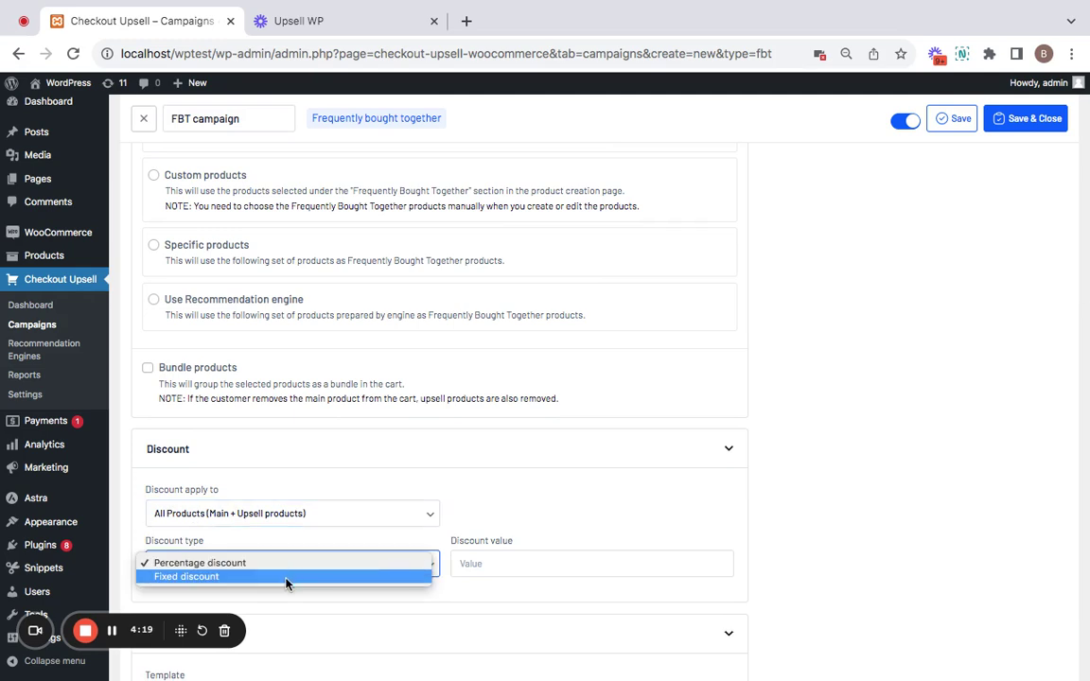
{"action": "left_click", "coordinate": [287, 580]}
{"action": "left_click", "coordinate": [516, 562]}
{"action": "type", "text": "15"}
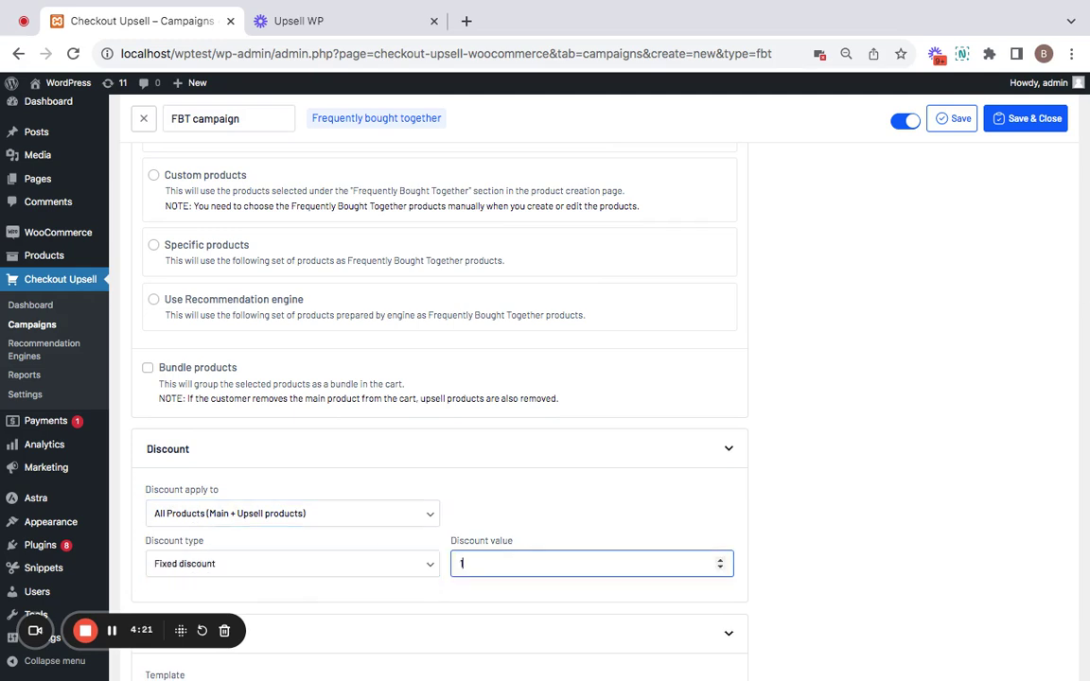
{"action": "left_click", "coordinate": [683, 507]}
Step: Preview the fbt/template-1 template in its desktop and mobile layouts, and close the preview
{"action": "scroll", "coordinate": [682, 504], "scroll_direction": "down", "scroll_amount": 3}
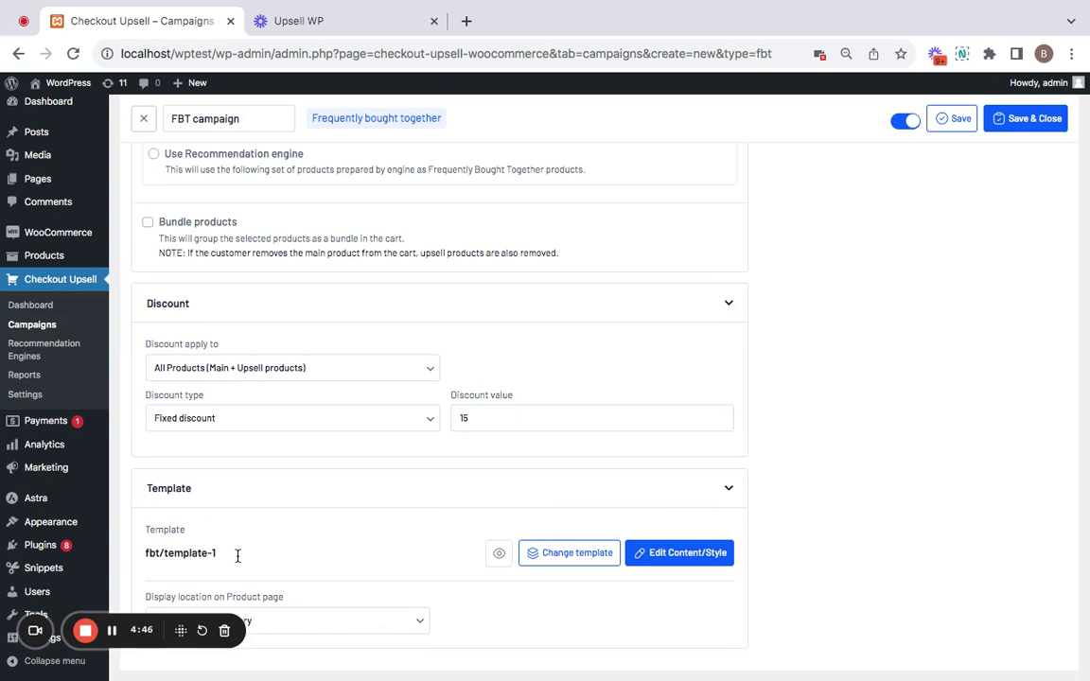
{"action": "left_click", "coordinate": [501, 558]}
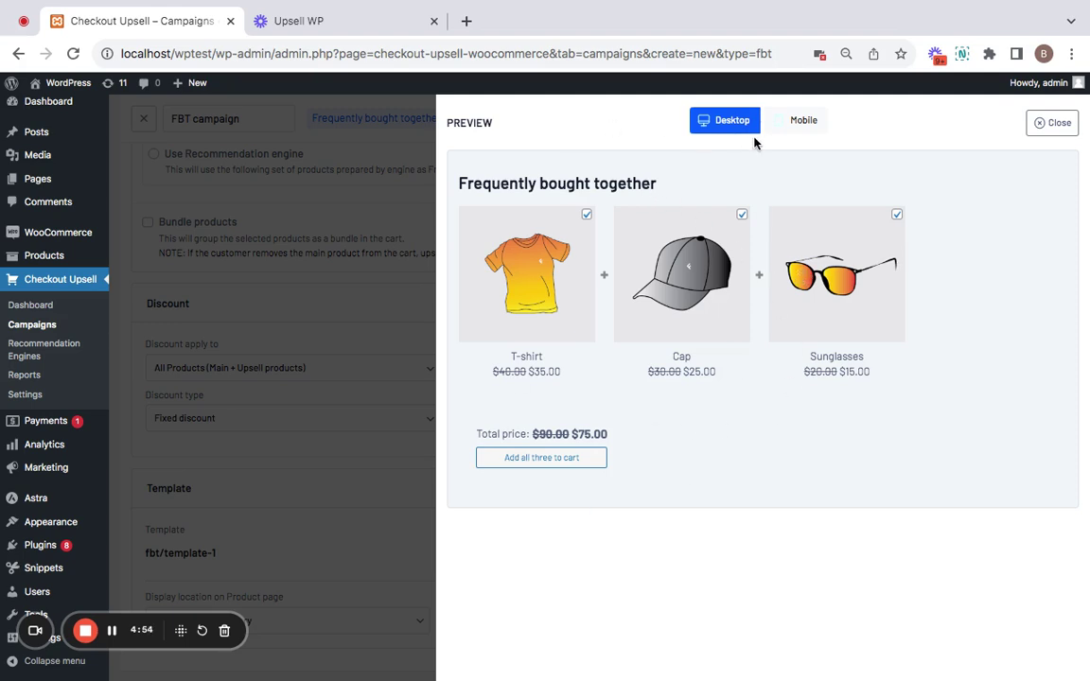
{"action": "left_click", "coordinate": [796, 121]}
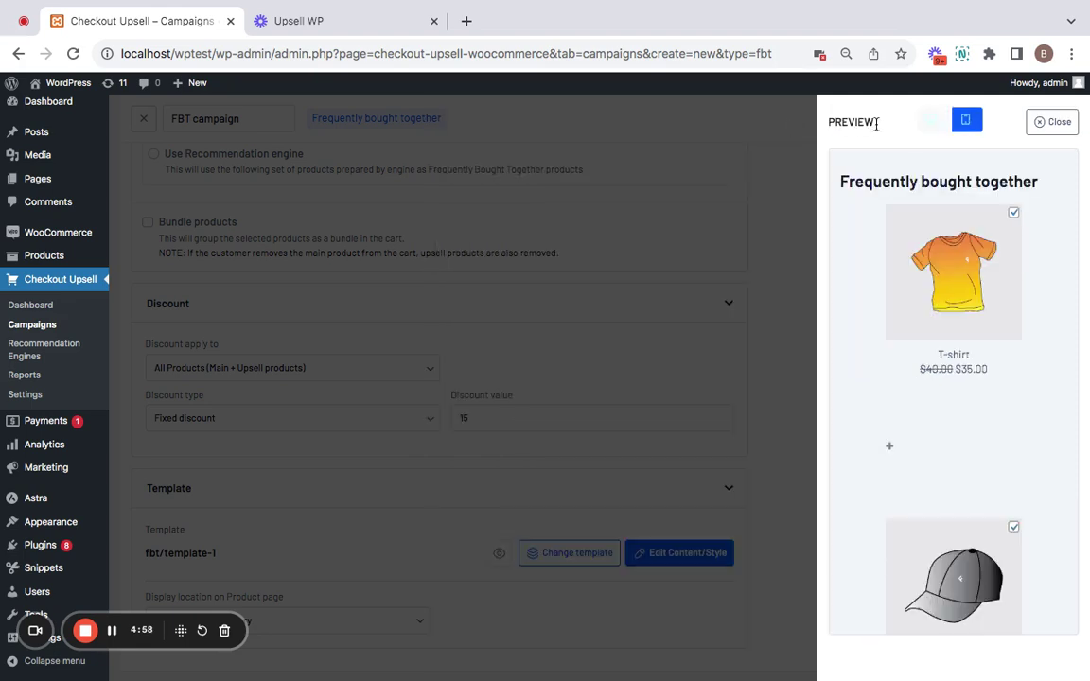
{"action": "left_click", "coordinate": [929, 124]}
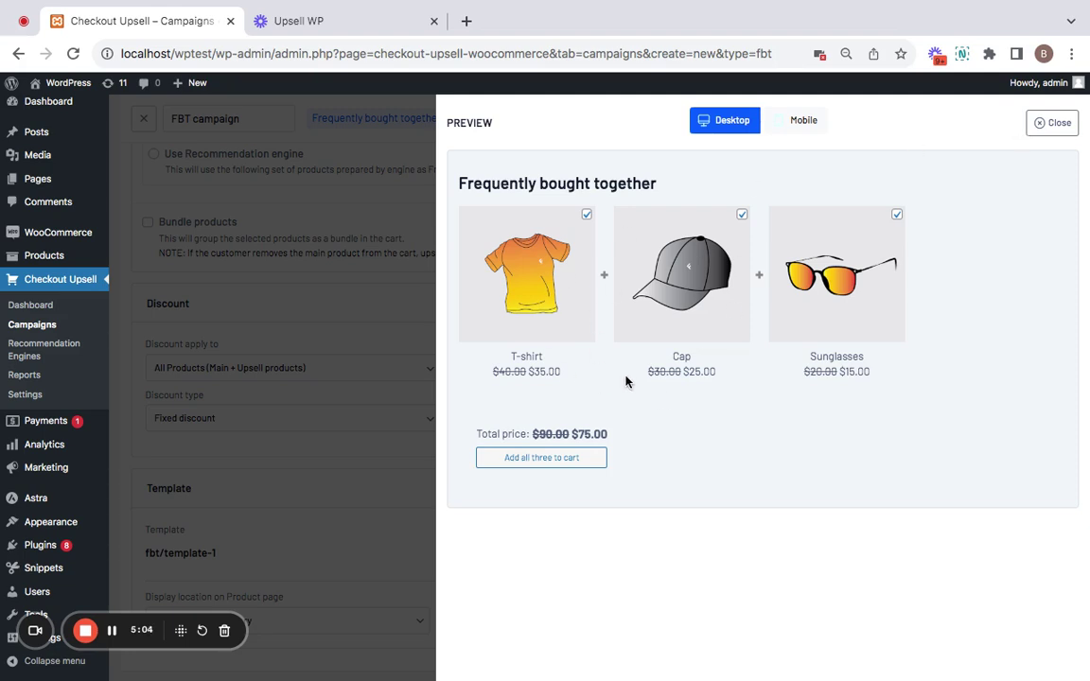
{"action": "left_click", "coordinate": [1053, 123]}
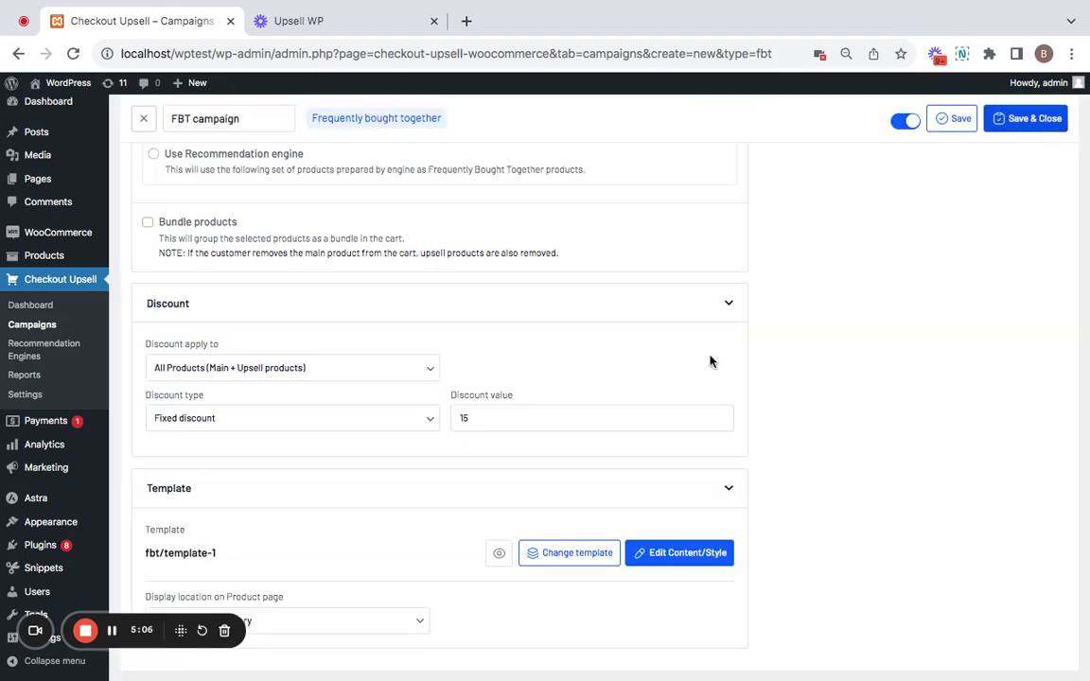
Step: Compare the available Frequently Bought Together templates and change the campaign's template to fbt/template-3
{"action": "left_click", "coordinate": [574, 555]}
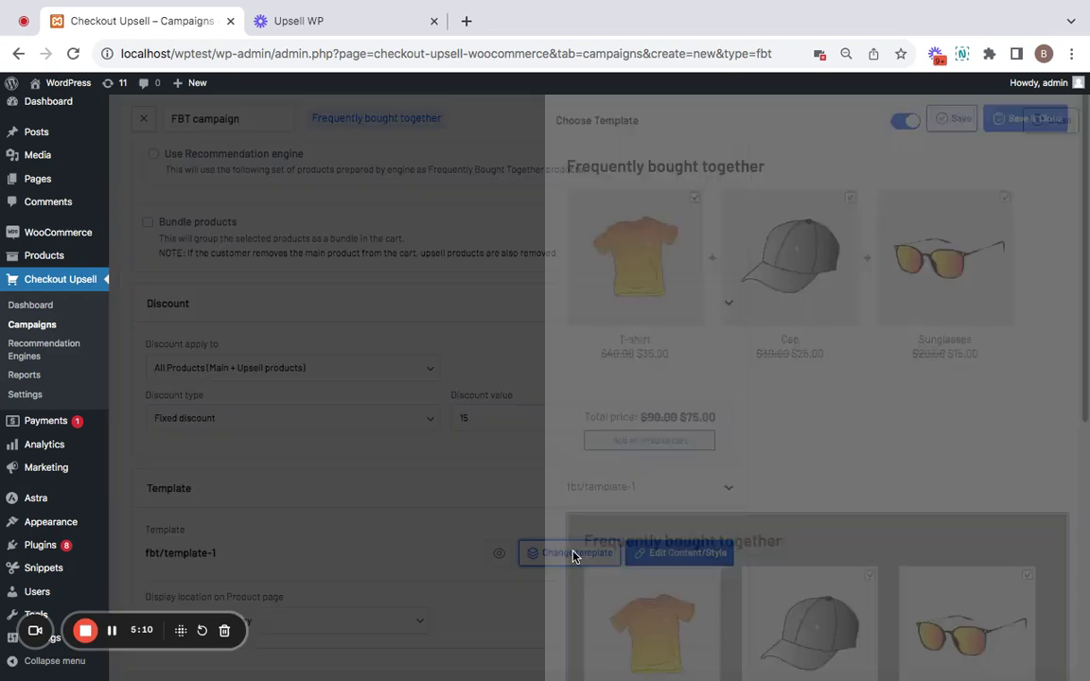
{"action": "scroll", "coordinate": [725, 374], "scroll_direction": "down", "scroll_amount": 5}
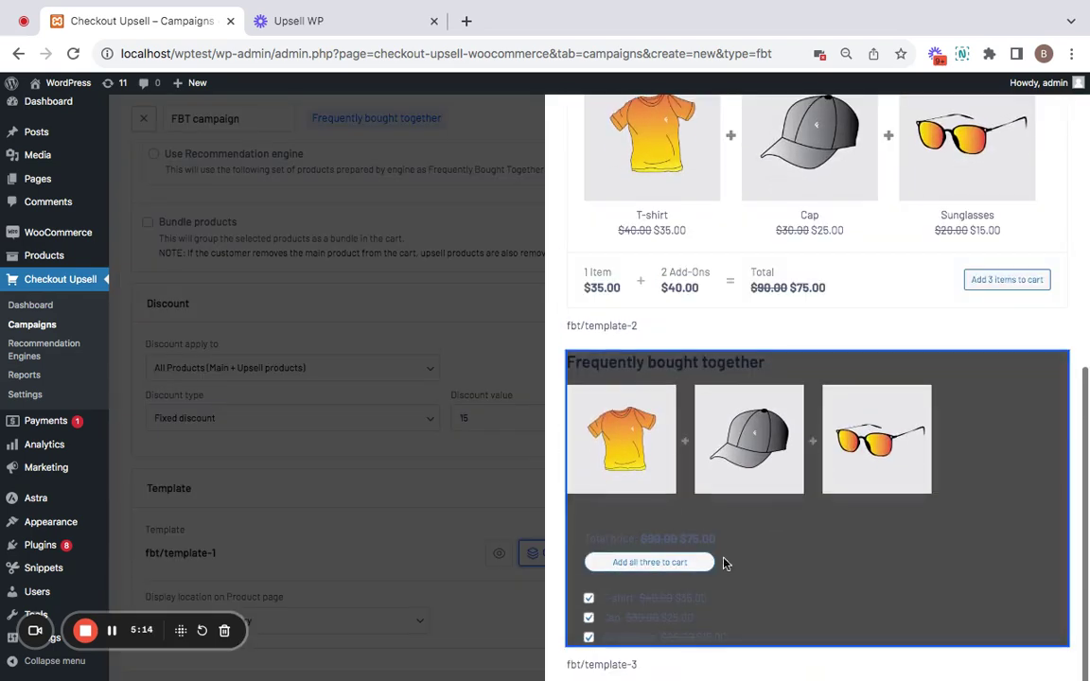
{"action": "scroll", "coordinate": [713, 514], "scroll_direction": "up", "scroll_amount": 4}
{"action": "scroll", "coordinate": [719, 455], "scroll_direction": "up", "scroll_amount": 2}
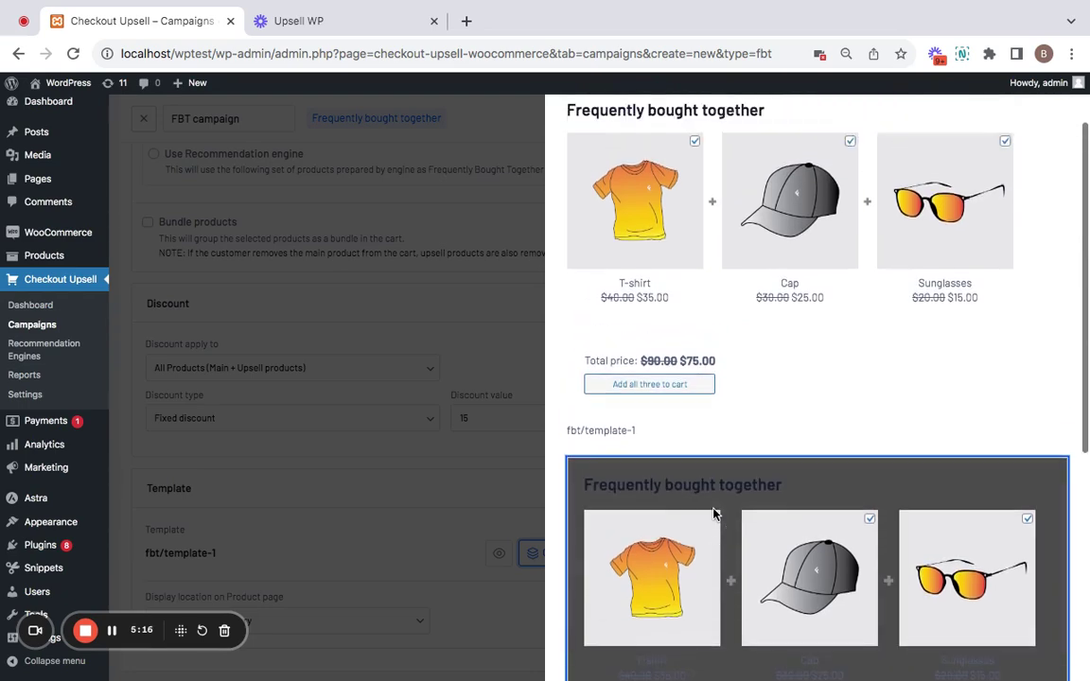
{"action": "scroll", "coordinate": [757, 374], "scroll_direction": "up", "scroll_amount": 1}
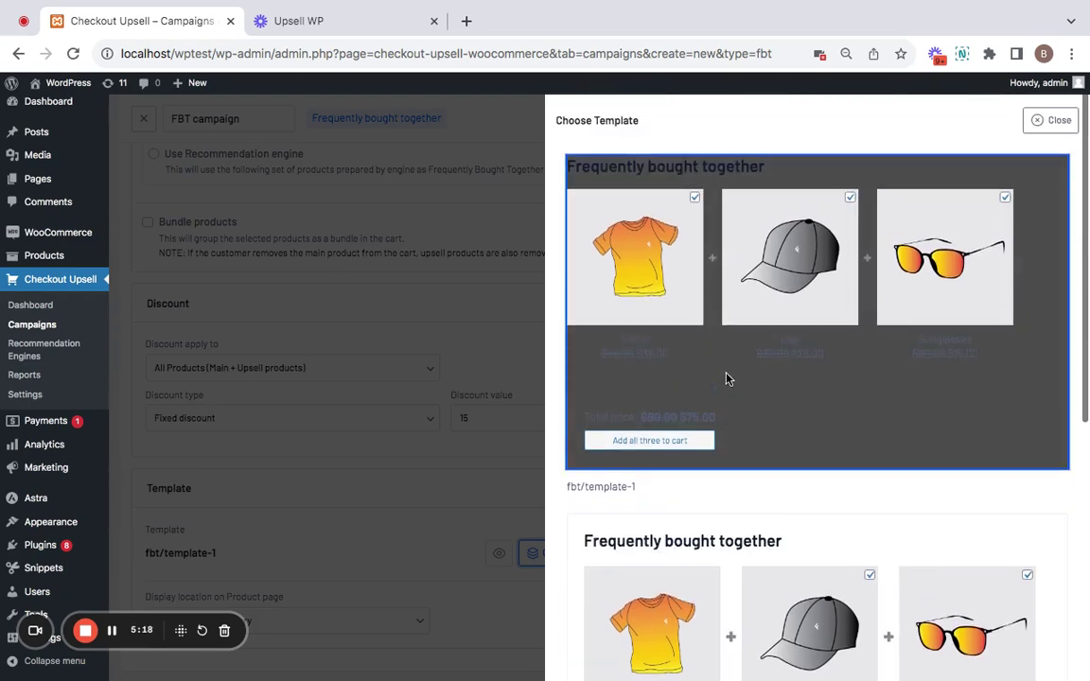
{"action": "scroll", "coordinate": [726, 378], "scroll_direction": "down", "scroll_amount": 6}
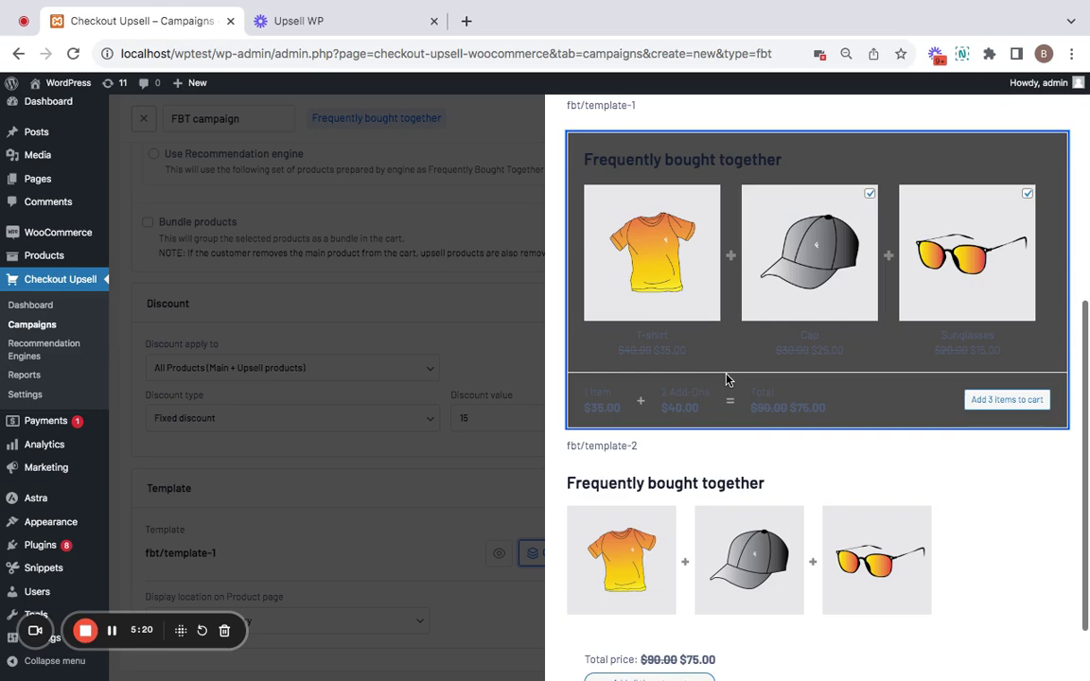
{"action": "scroll", "coordinate": [725, 379], "scroll_direction": "down", "scroll_amount": 2}
{"action": "left_click", "coordinate": [679, 447]}
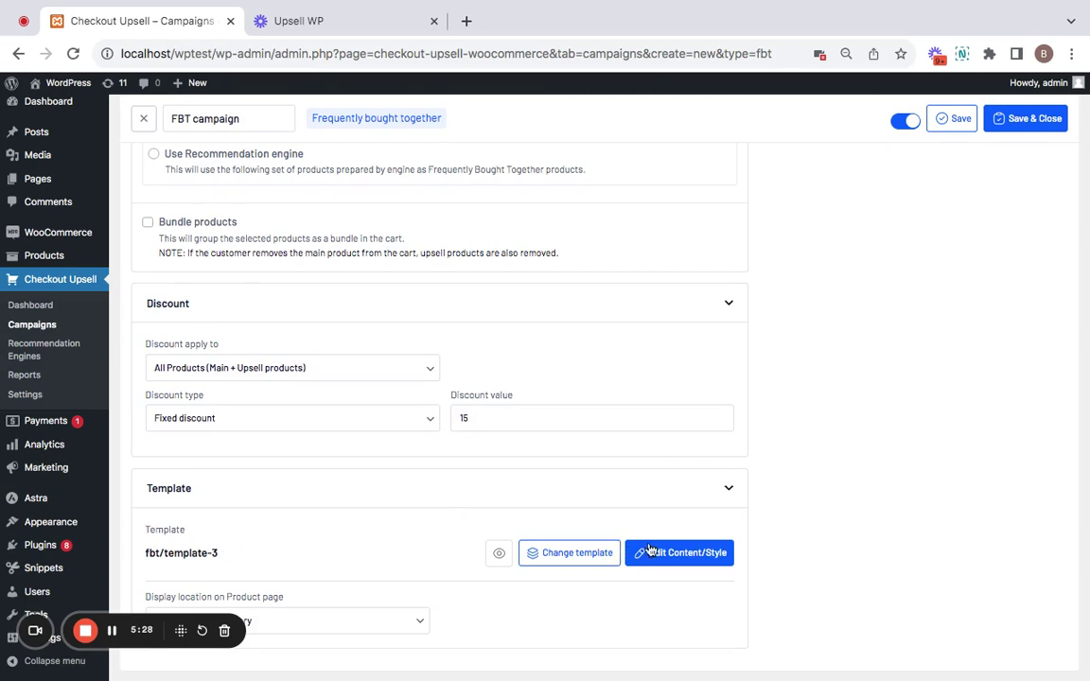
Step: Open the content and style editor of fbt/template-3 and examine its title and CTA text settings
{"action": "left_click", "coordinate": [696, 560]}
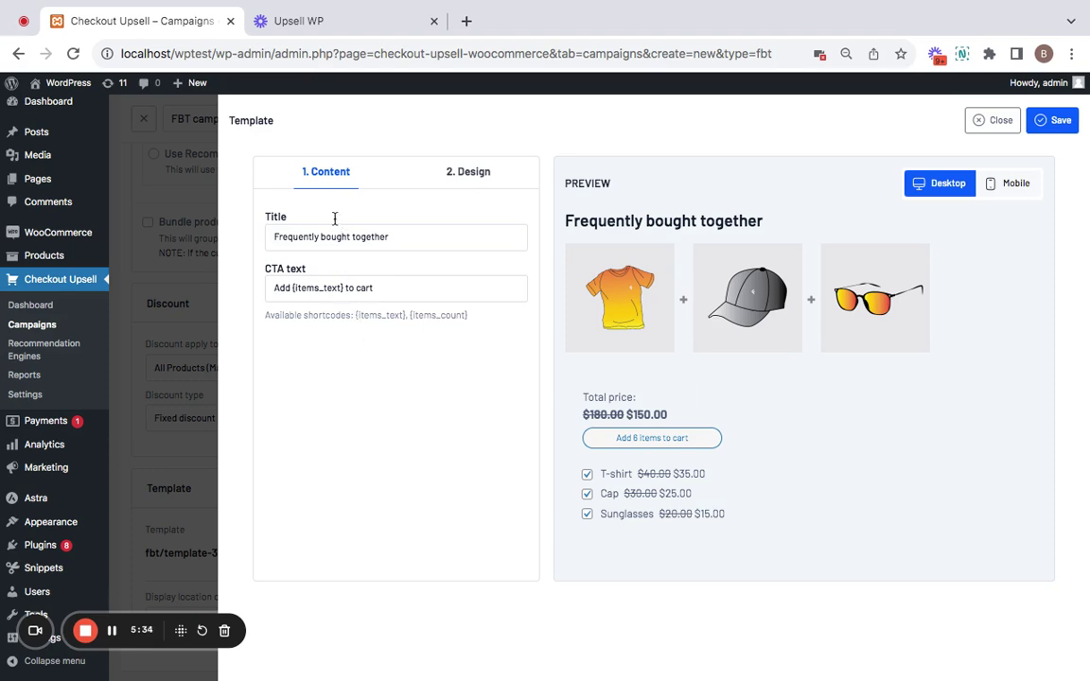
{"action": "left_click", "coordinate": [418, 239]}
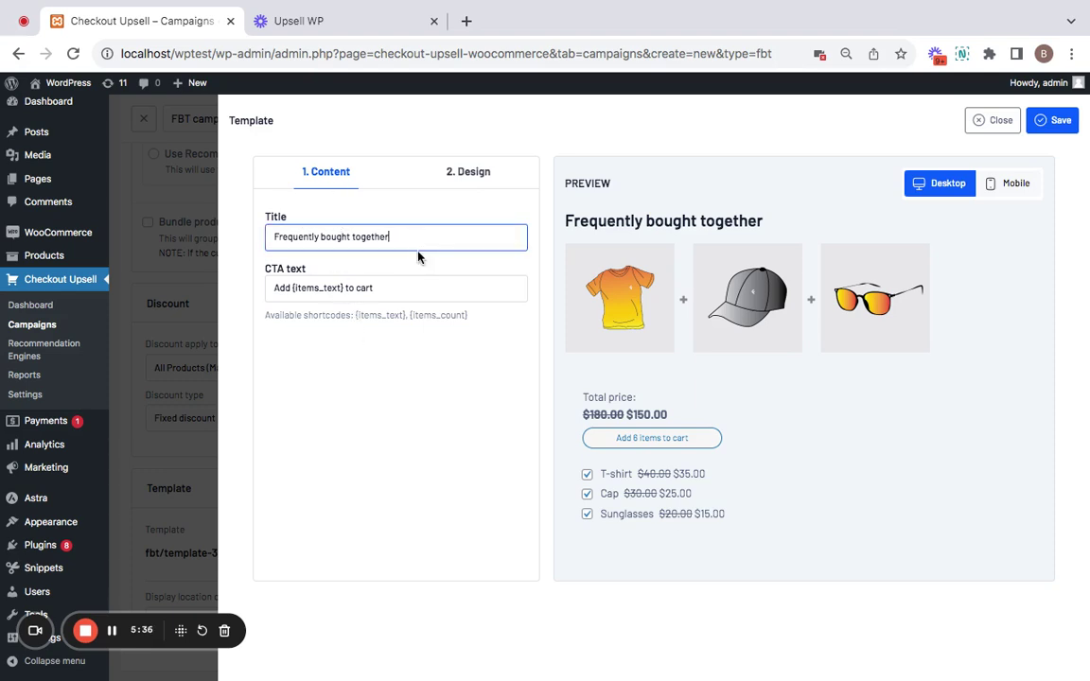
{"action": "left_click", "coordinate": [417, 288]}
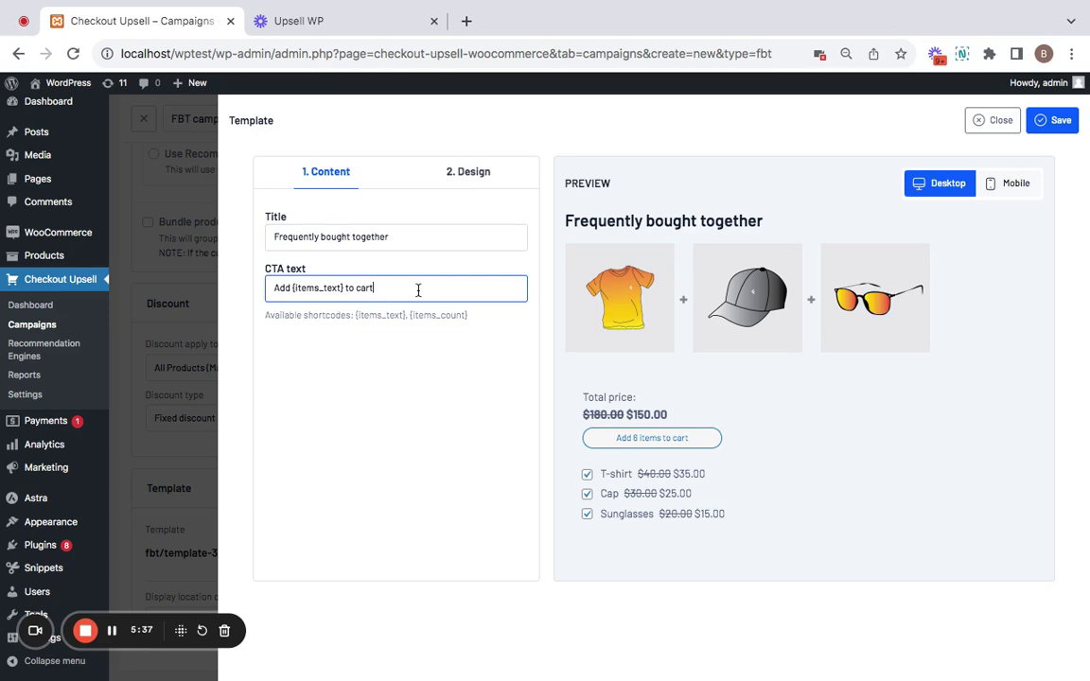
Step: Give the template a thin border and the background color #d79d9d, and save the template design
{"action": "left_click", "coordinate": [452, 174]}
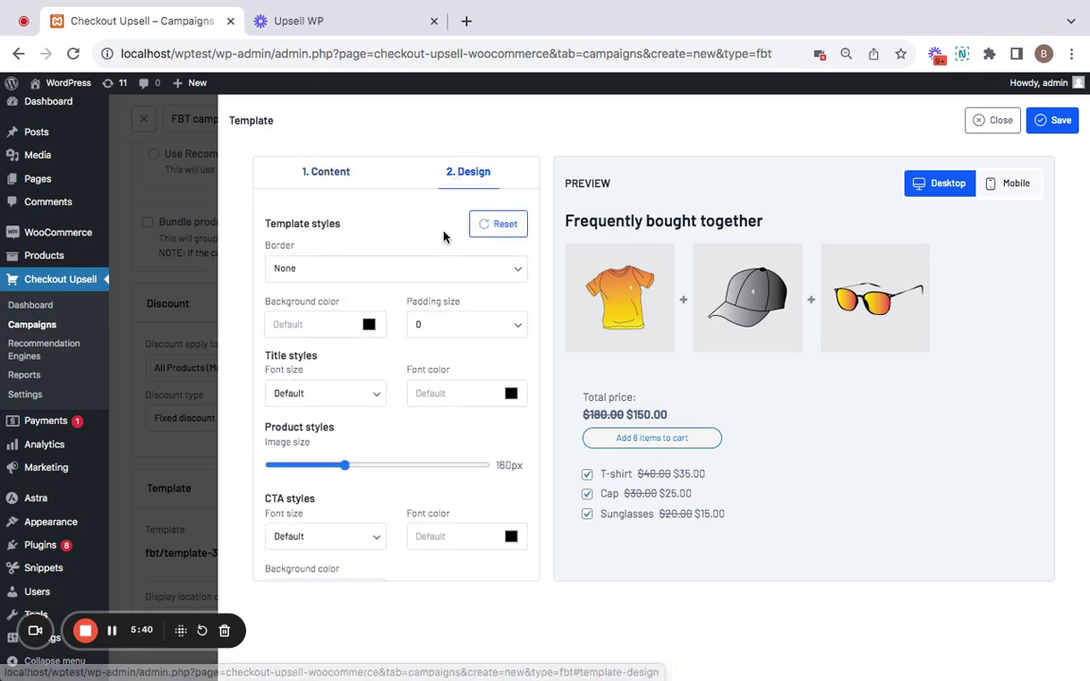
{"action": "left_click", "coordinate": [332, 272]}
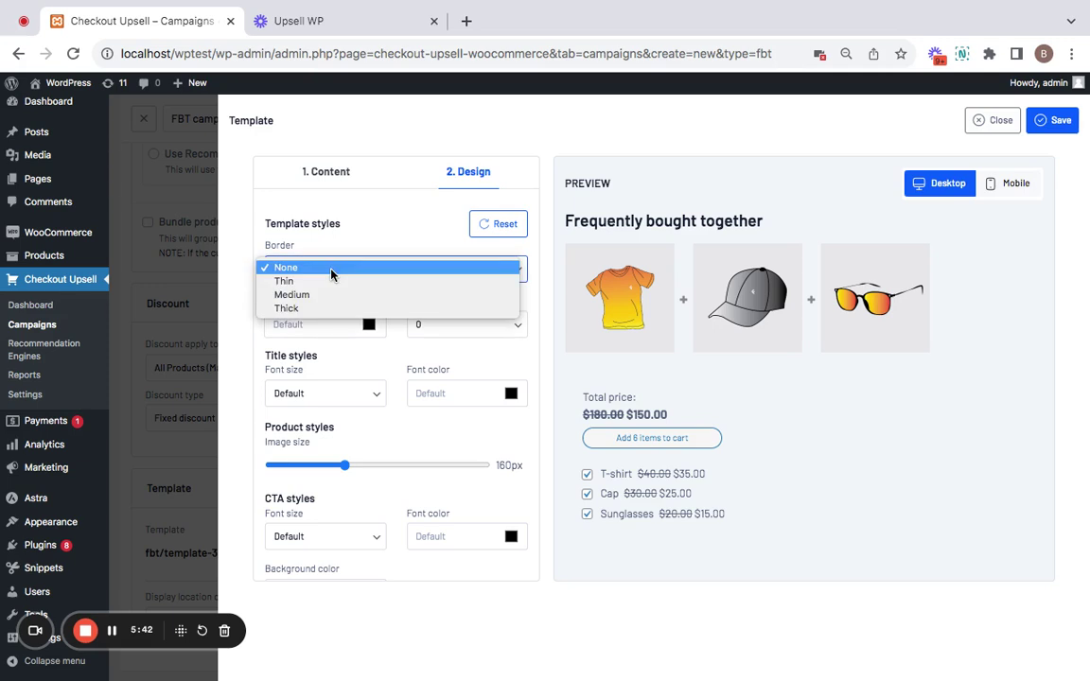
{"action": "left_click", "coordinate": [330, 282]}
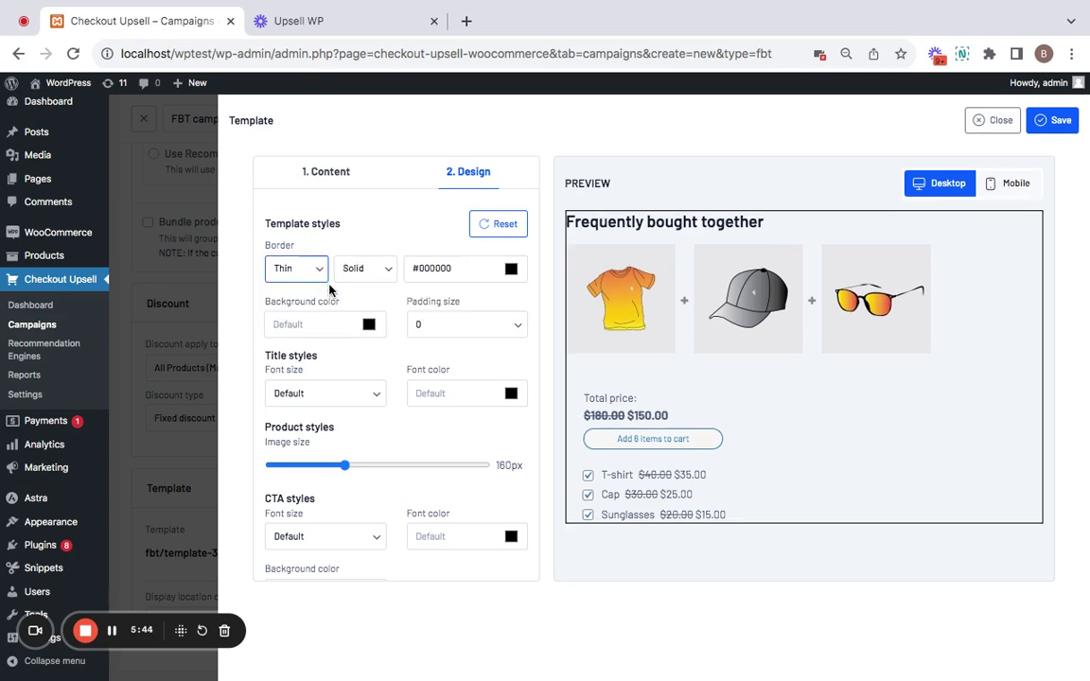
{"action": "left_click", "coordinate": [369, 325]}
{"action": "left_click", "coordinate": [418, 360]}
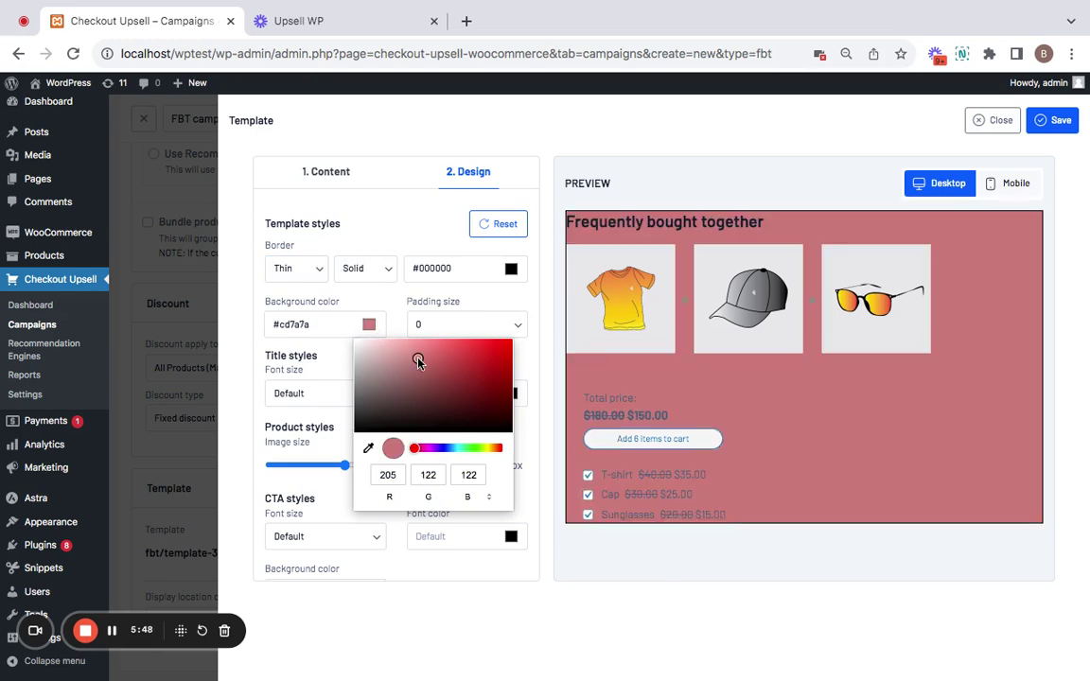
{"action": "left_click", "coordinate": [397, 356]}
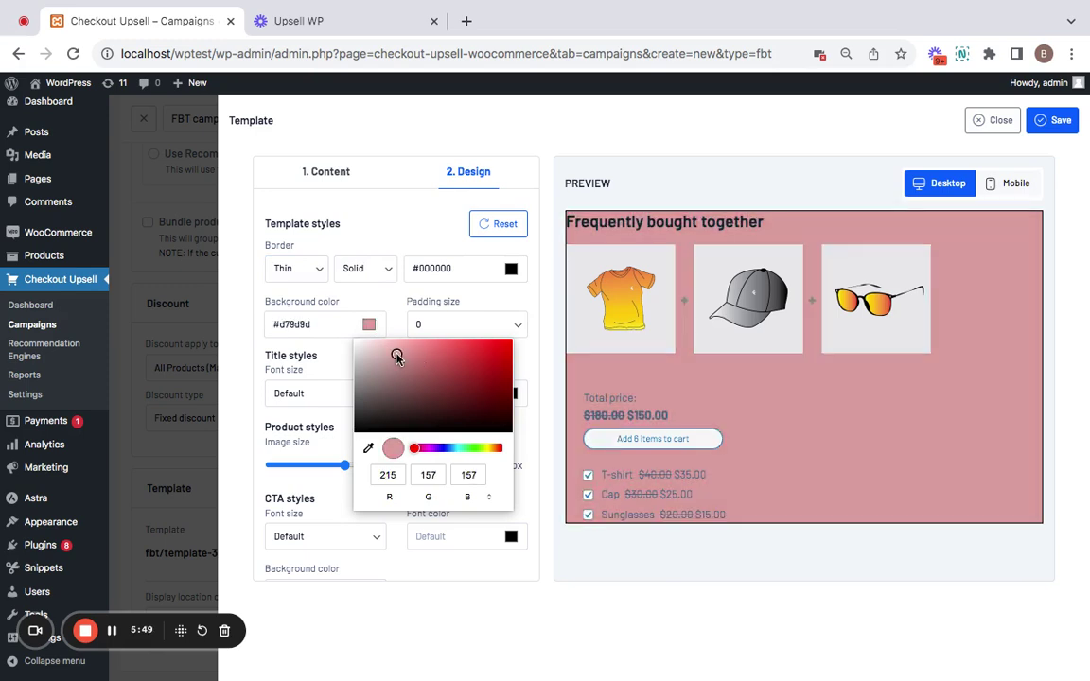
{"action": "left_click", "coordinate": [405, 231]}
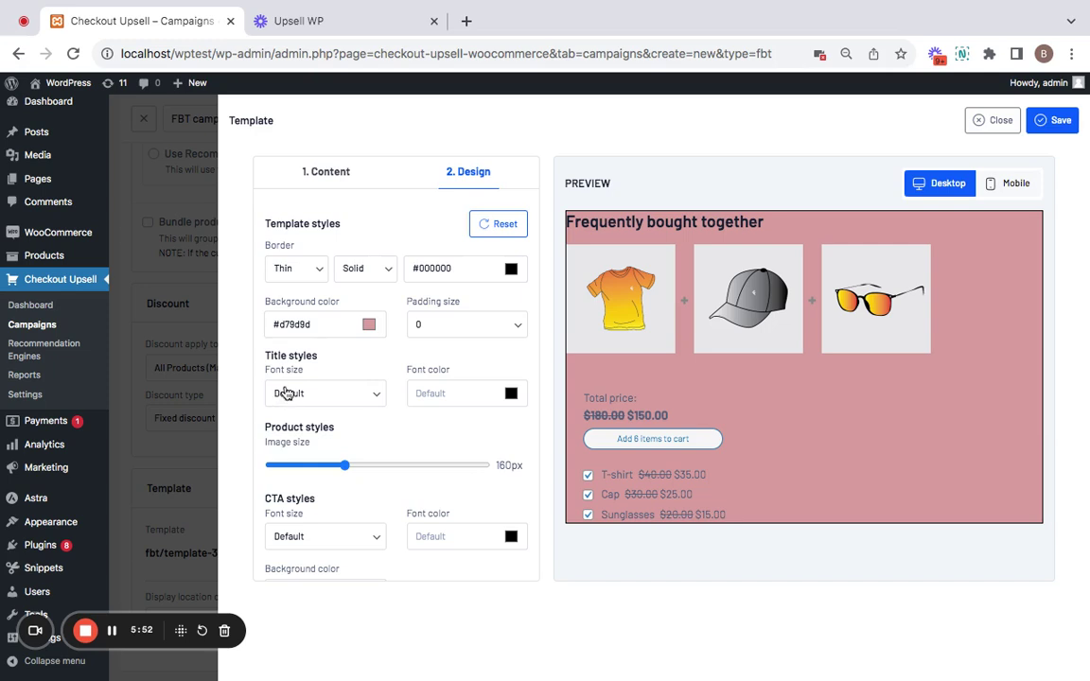
{"action": "scroll", "coordinate": [290, 341], "scroll_direction": "down", "scroll_amount": 1}
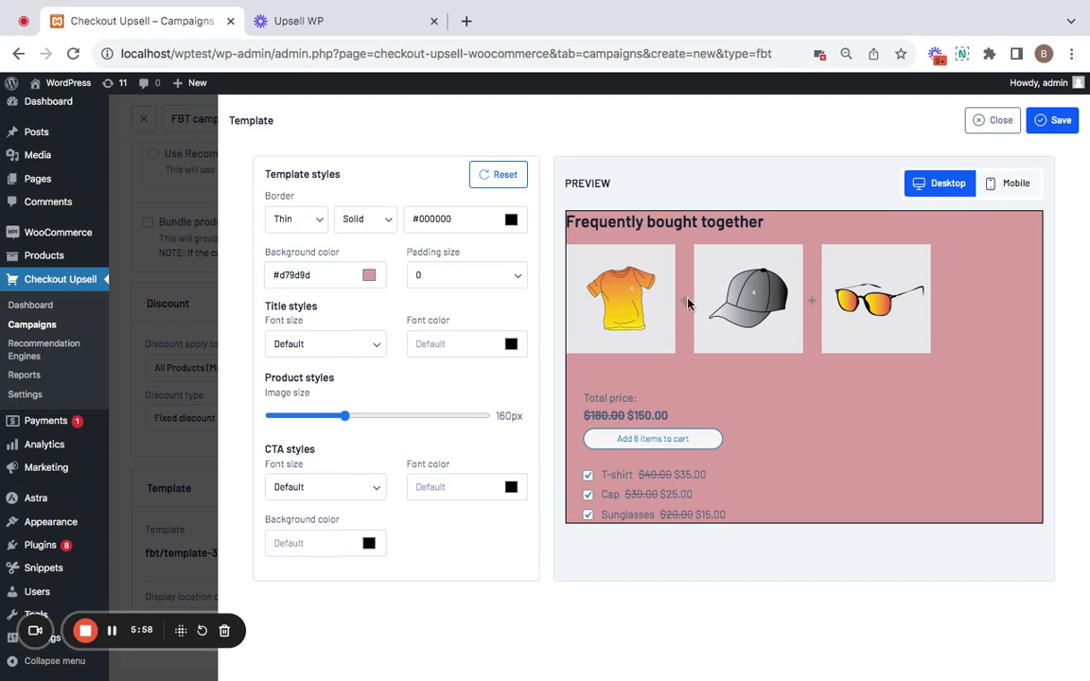
{"action": "left_click", "coordinate": [1049, 121]}
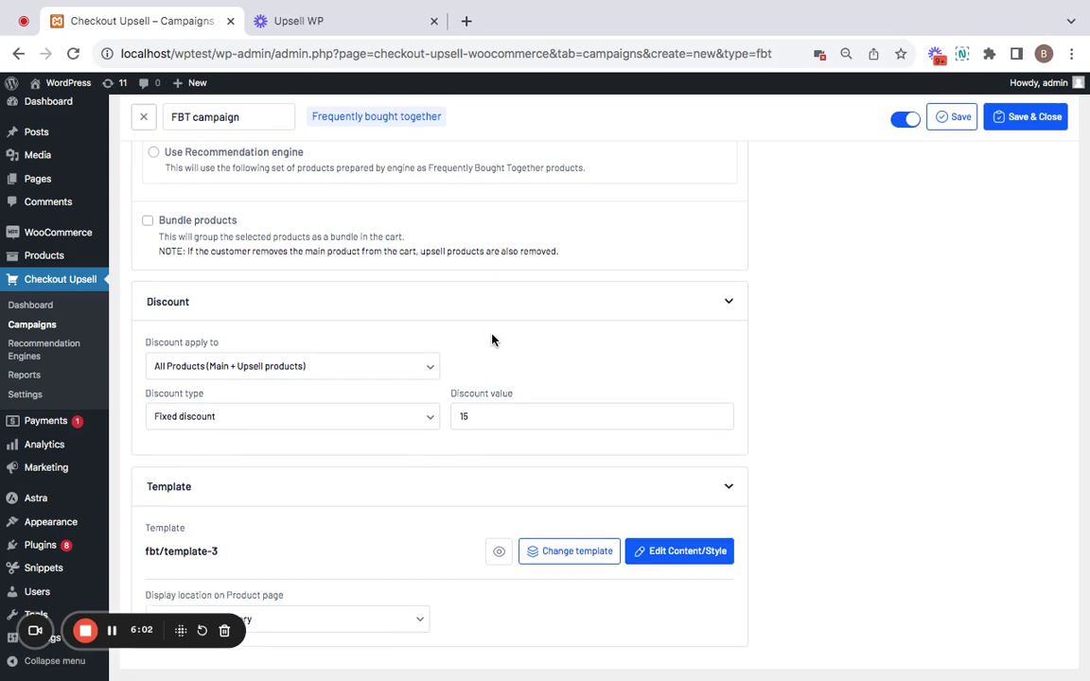
Step: Check the product page display locations, keep After Product summary, and save and close the campaign
{"action": "scroll", "coordinate": [492, 339], "scroll_direction": "up", "scroll_amount": 2}
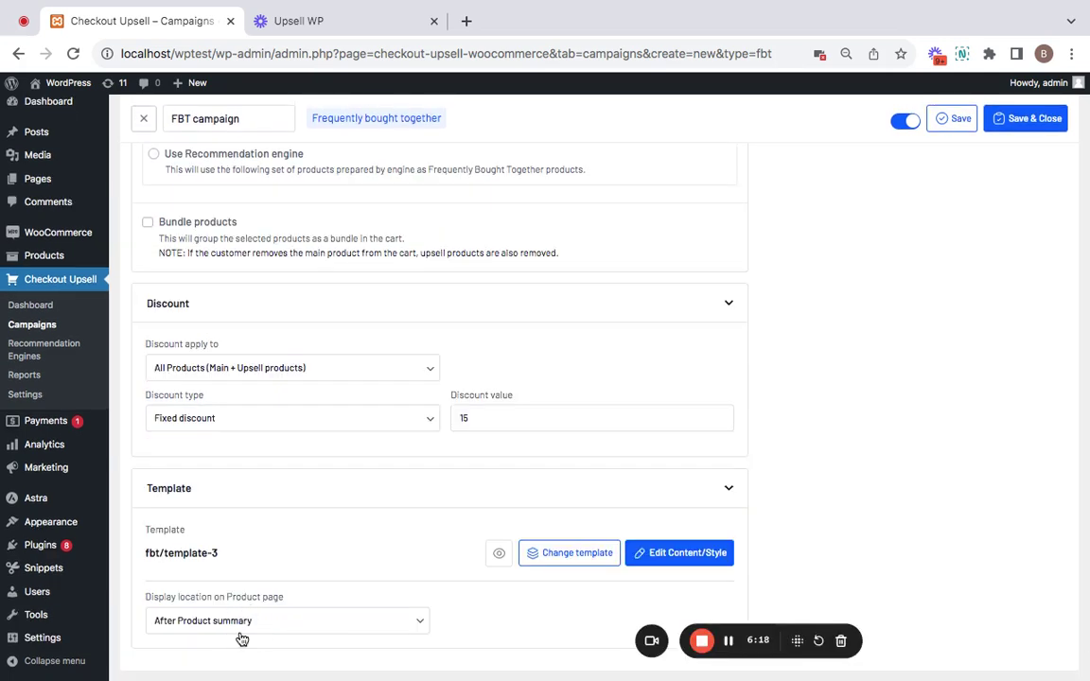
{"action": "left_click", "coordinate": [303, 625]}
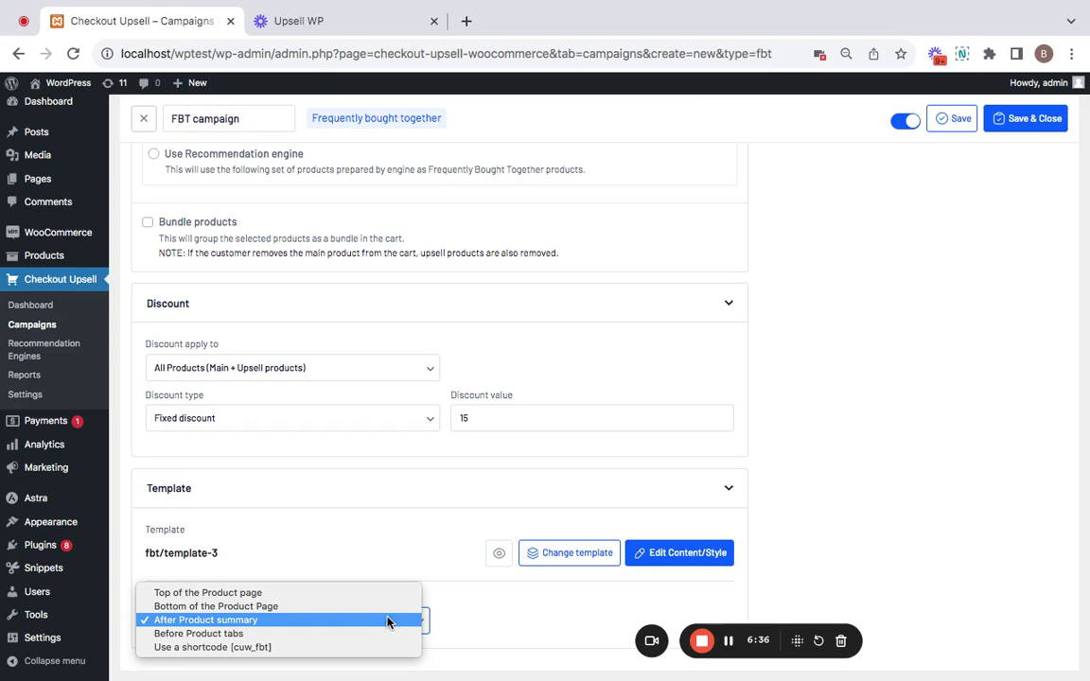
{"action": "left_click", "coordinate": [532, 594]}
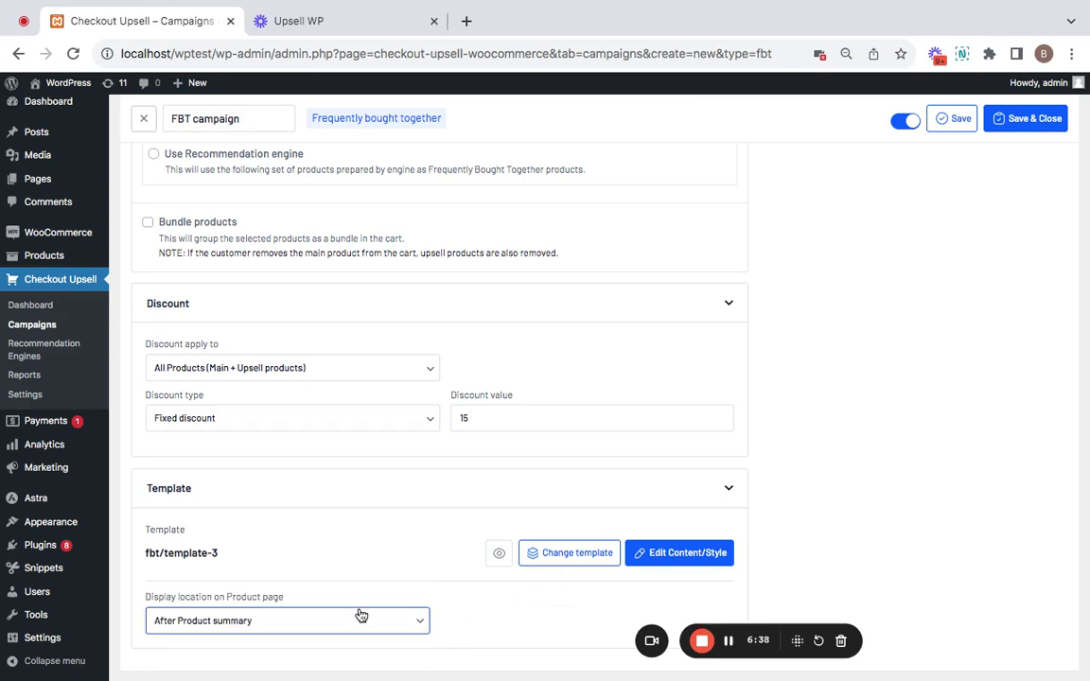
{"action": "scroll", "coordinate": [849, 407], "scroll_direction": "up", "scroll_amount": 10}
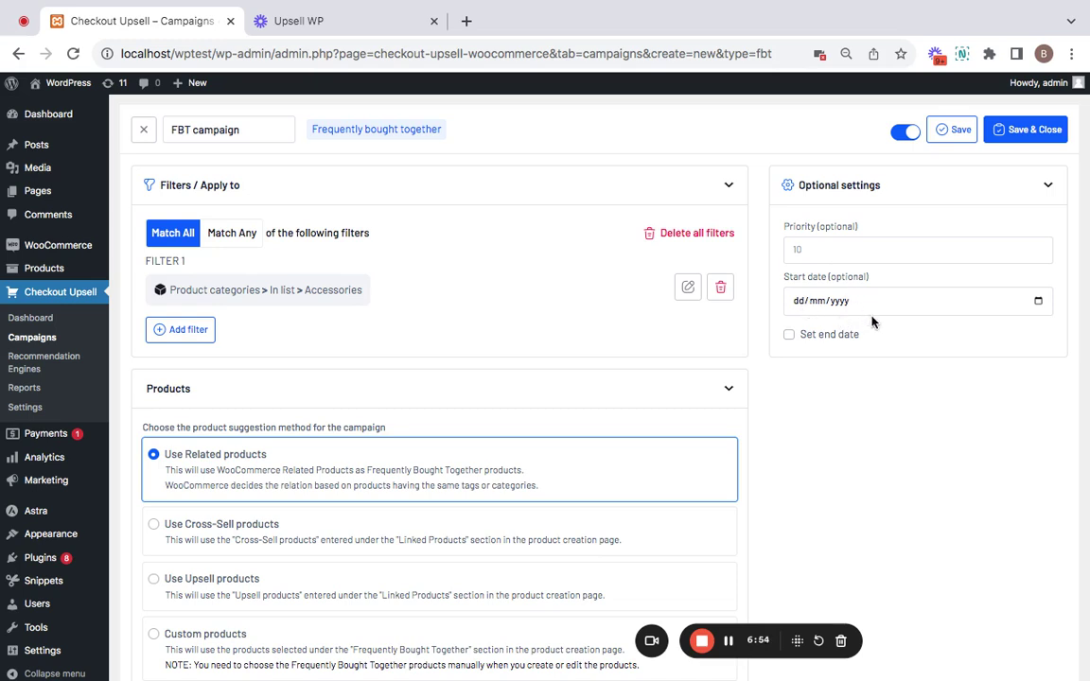
{"action": "left_click", "coordinate": [1022, 138]}
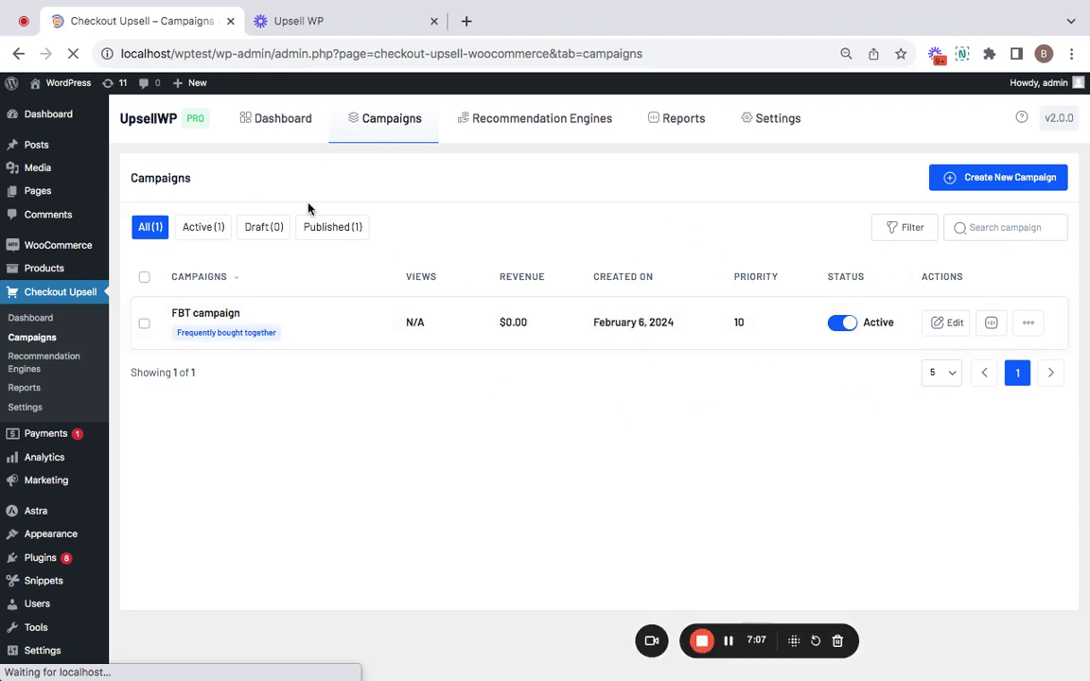
Step: Open the store's front end in a new browser tab and show the Accessories category
{"action": "right_click", "coordinate": [66, 83]}
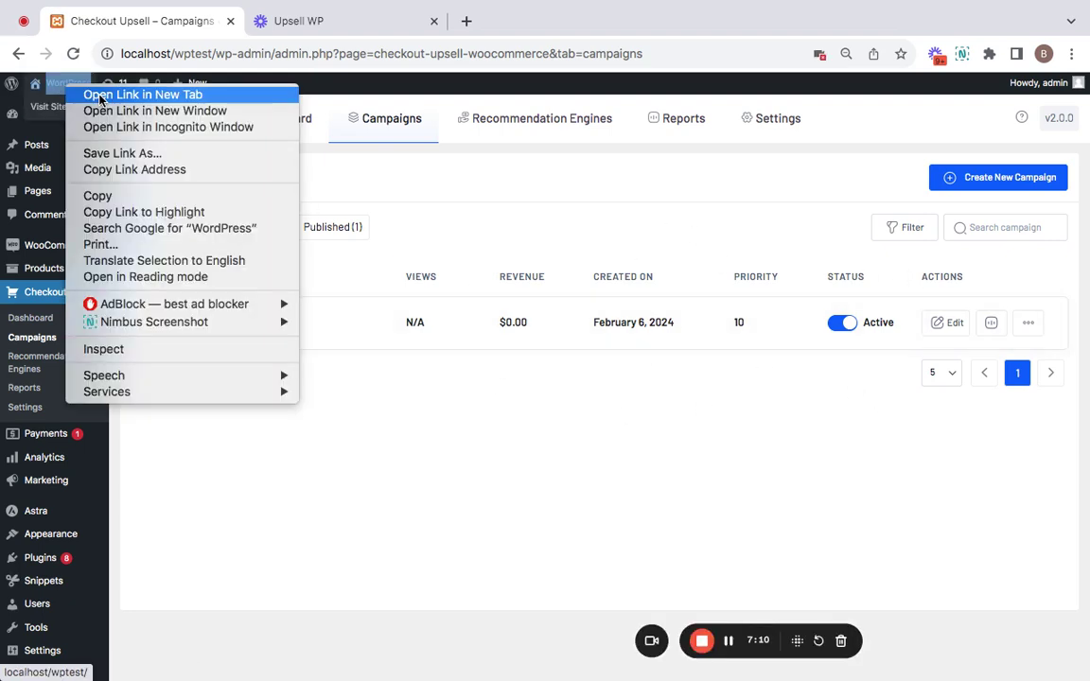
{"action": "left_click", "coordinate": [142, 92]}
{"action": "left_click", "coordinate": [276, 31]}
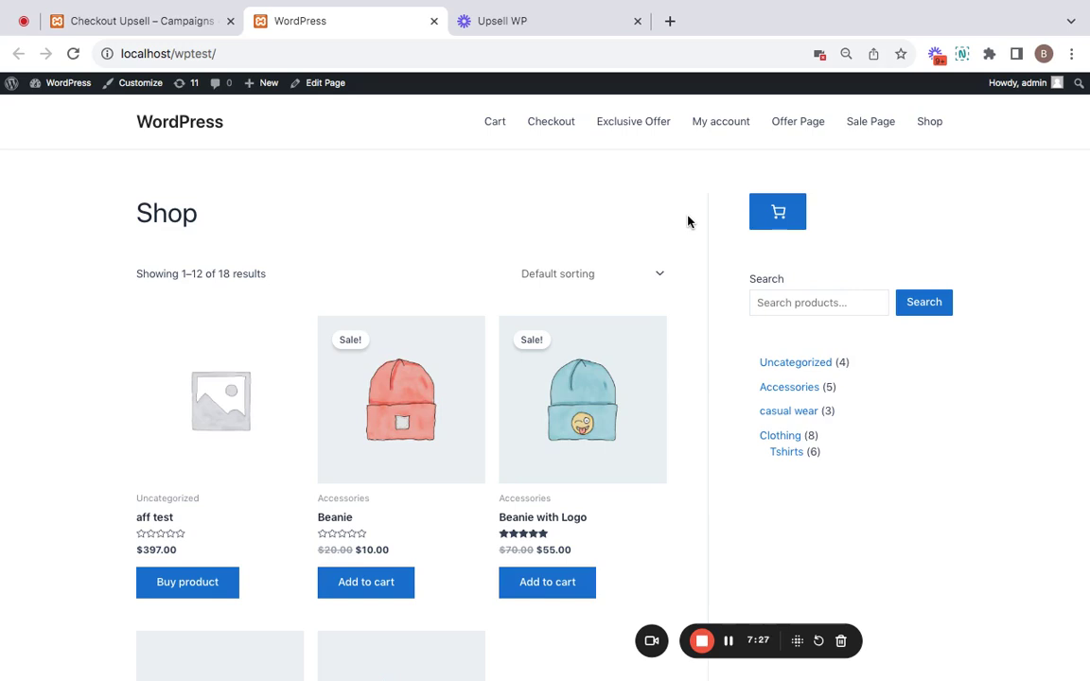
{"action": "left_click", "coordinate": [812, 390]}
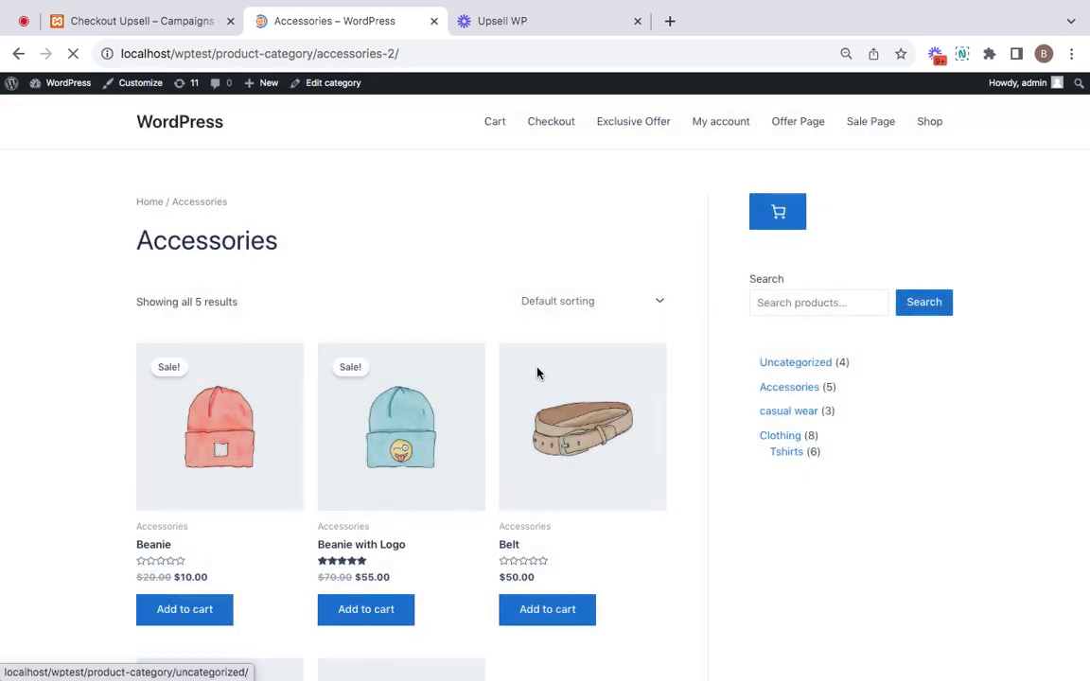
Step: Browse the Accessories products and open the Belt product page
{"action": "scroll", "coordinate": [530, 385], "scroll_direction": "down", "scroll_amount": 2}
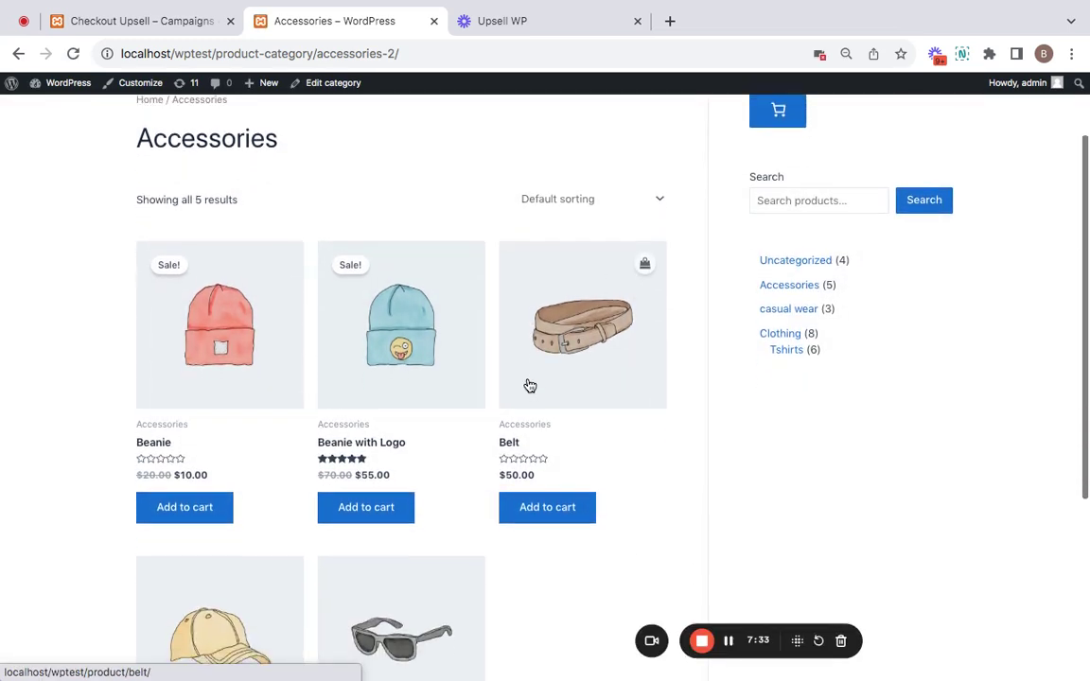
{"action": "scroll", "coordinate": [530, 386], "scroll_direction": "down", "scroll_amount": 3}
{"action": "scroll", "coordinate": [268, 265], "scroll_direction": "up", "scroll_amount": 2}
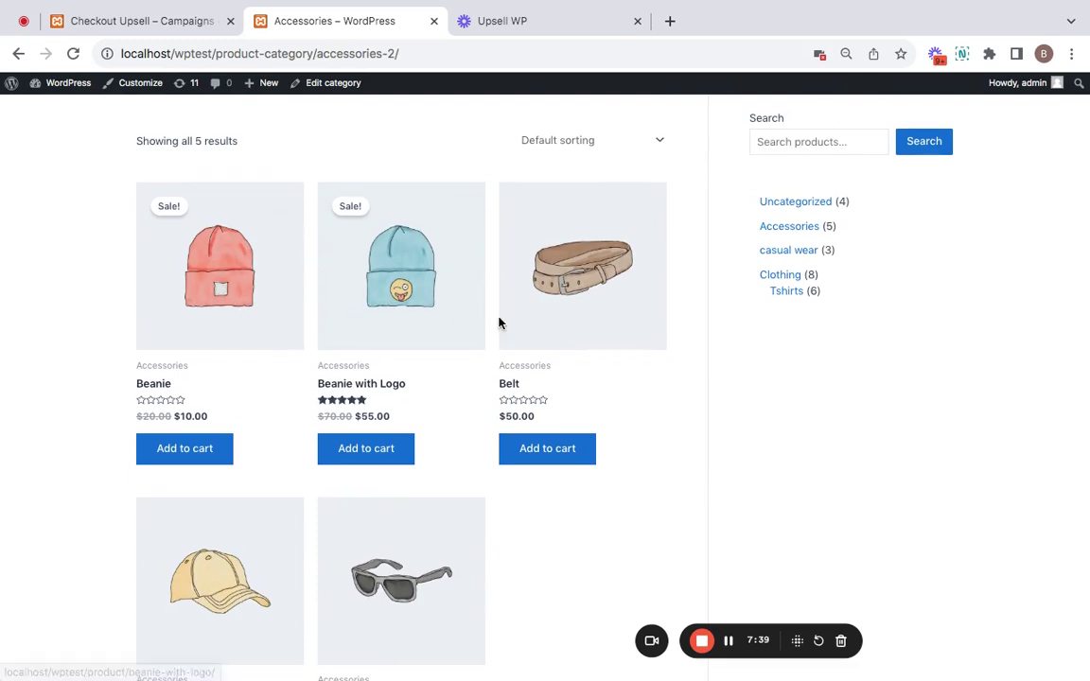
{"action": "scroll", "coordinate": [584, 341], "scroll_direction": "down", "scroll_amount": 4}
{"action": "scroll", "coordinate": [584, 341], "scroll_direction": "up", "scroll_amount": 6}
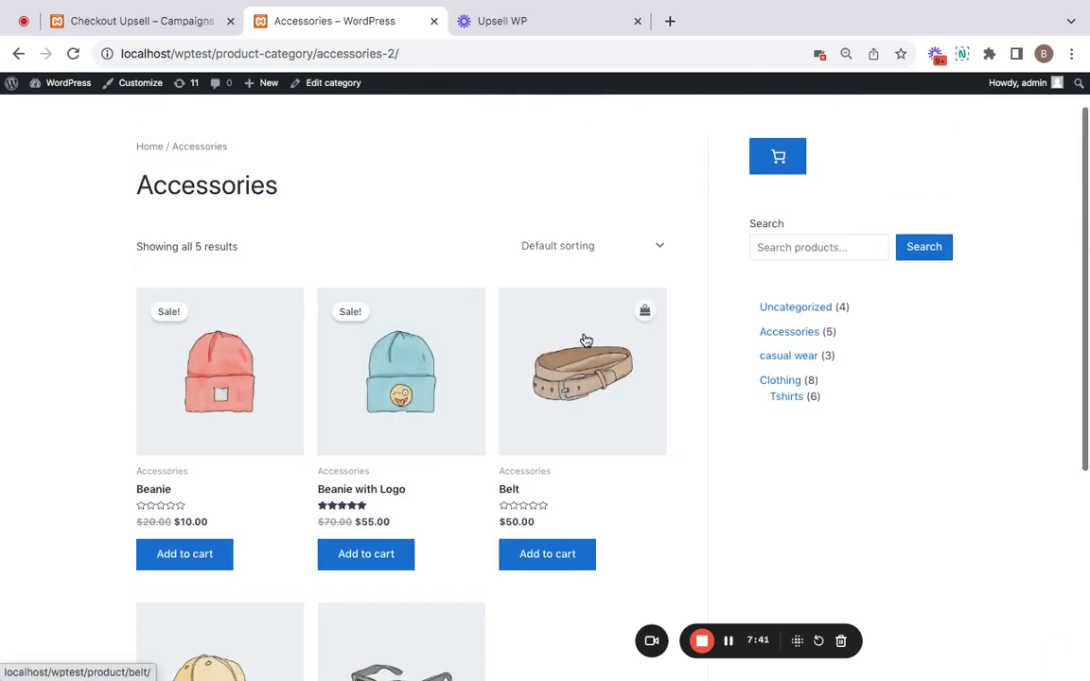
{"action": "left_click", "coordinate": [593, 370]}
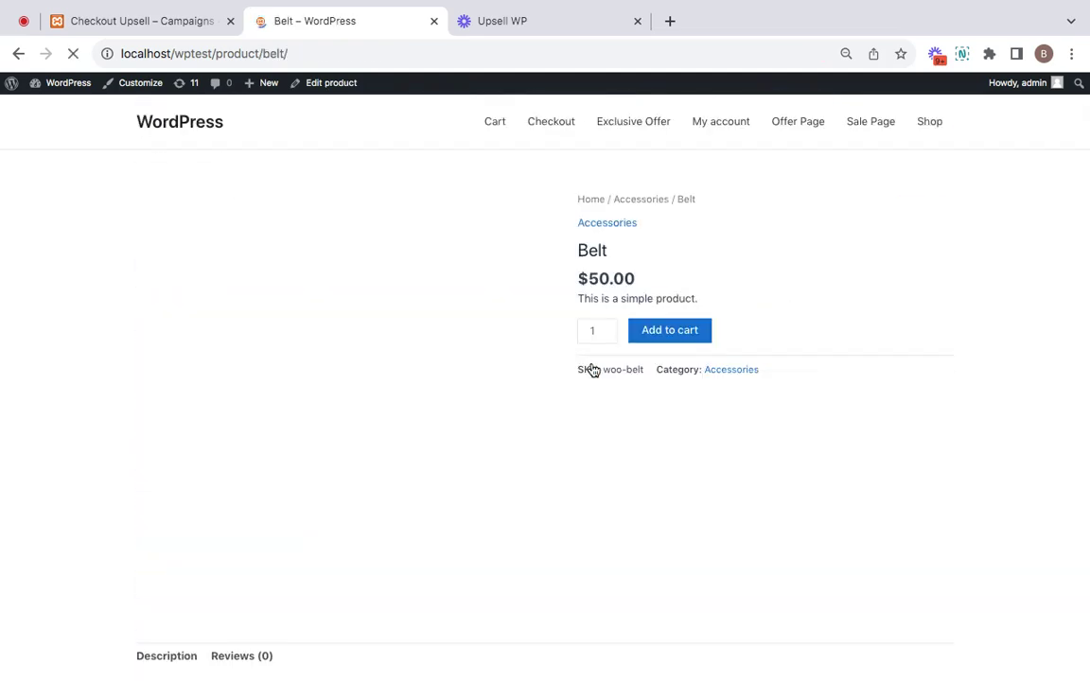
Step: Add all three Frequently bought together products on the Belt page to the cart, and view the cart
{"action": "scroll", "coordinate": [593, 370], "scroll_direction": "down", "scroll_amount": 5}
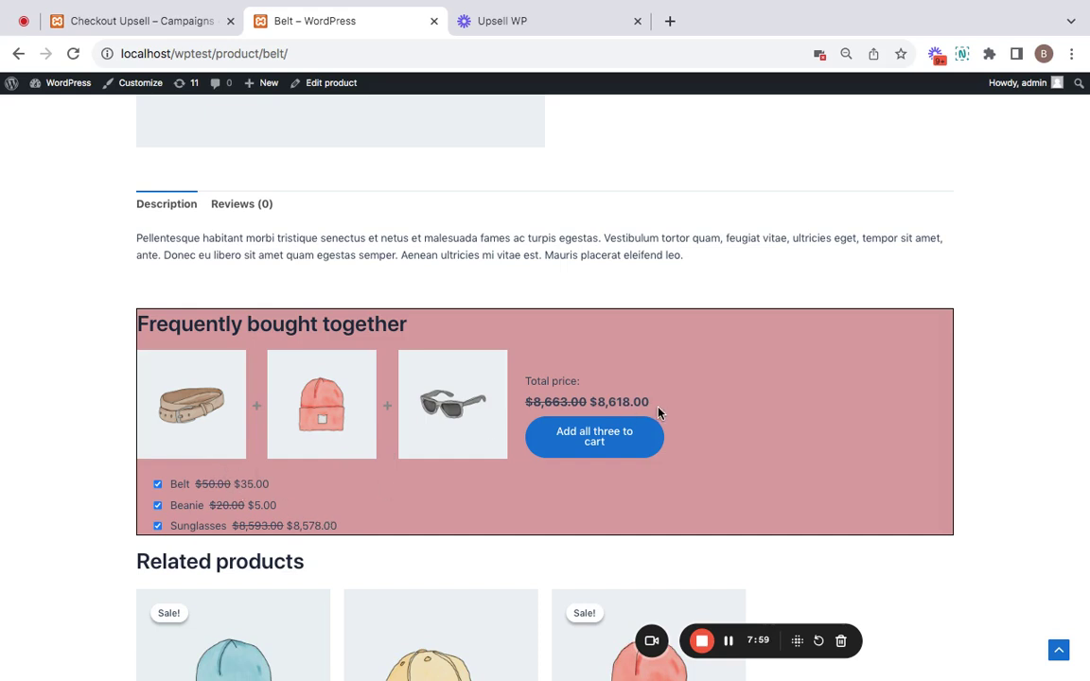
{"action": "left_click", "coordinate": [581, 449]}
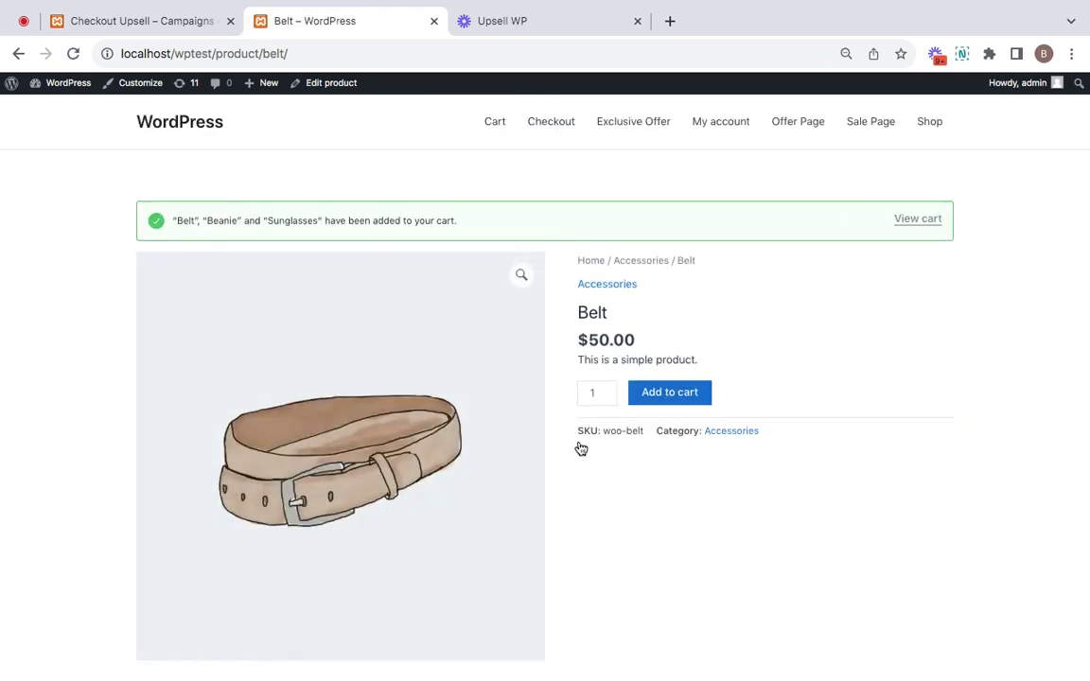
{"action": "left_click", "coordinate": [927, 221]}
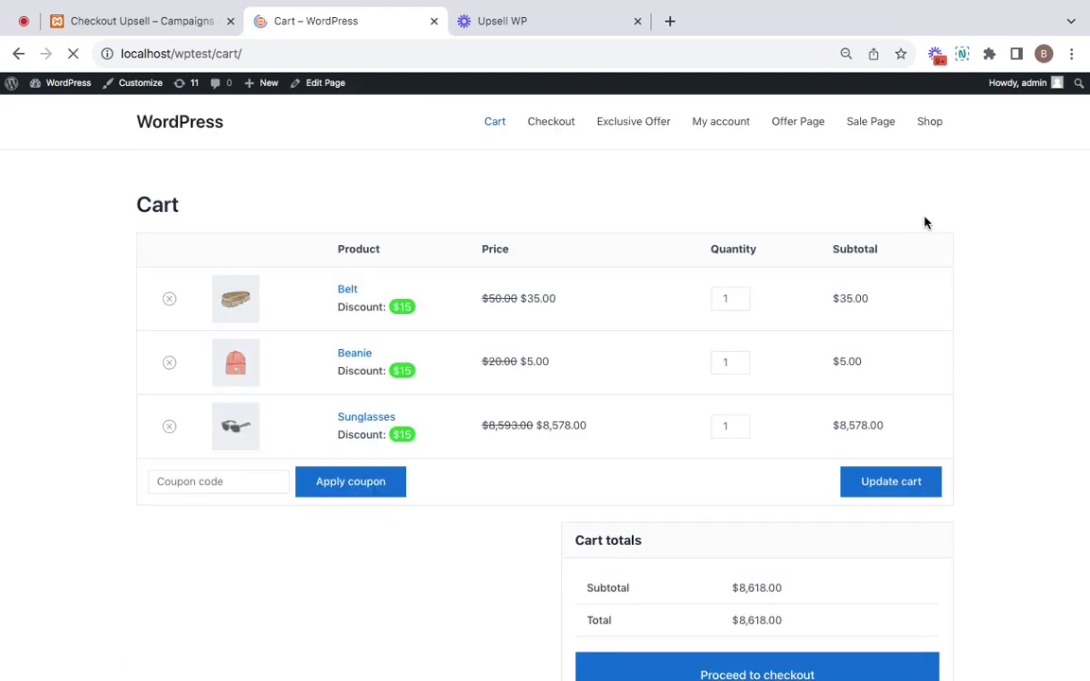